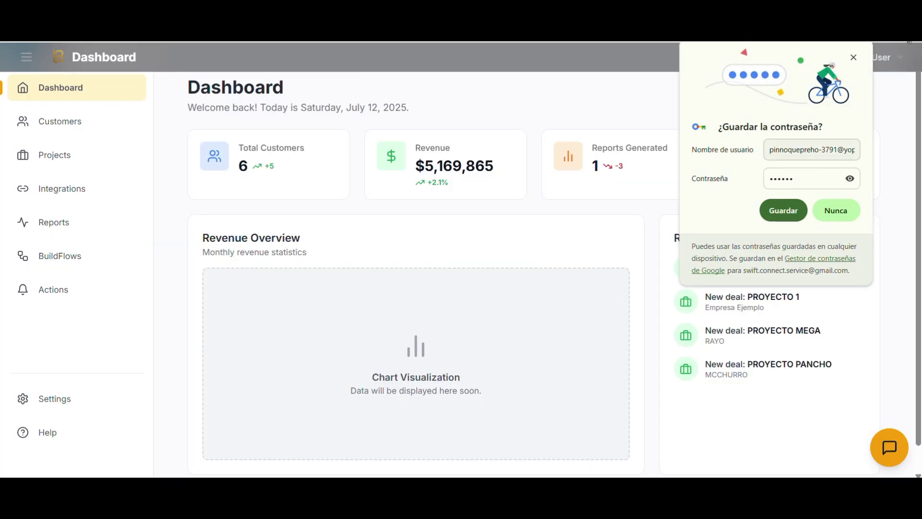
# Dismiss the password-saving prompt and connect the Google Drive integration
pyautogui.click(856, 59)
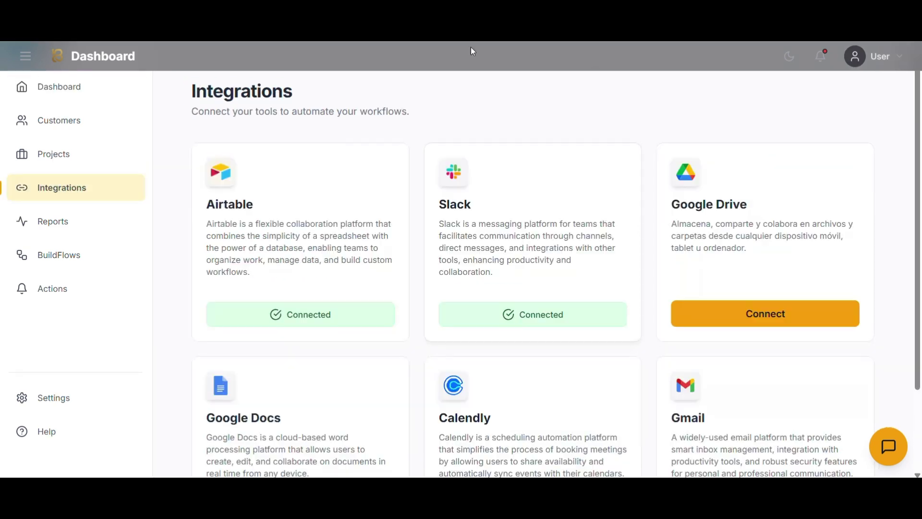
pyautogui.scroll(-2, 747, 268)
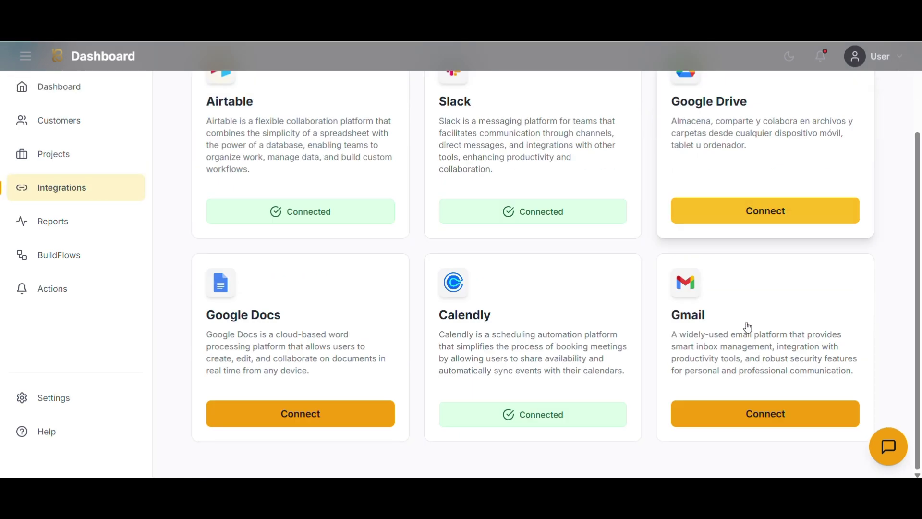
pyautogui.click(722, 208)
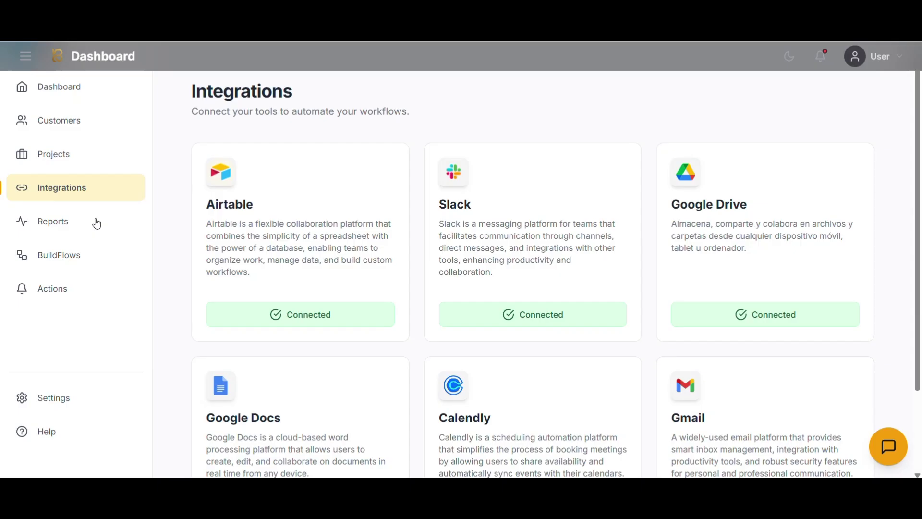
# Check the Projects page for any existing projects
pyautogui.click(79, 253)
pyautogui.click(99, 153)
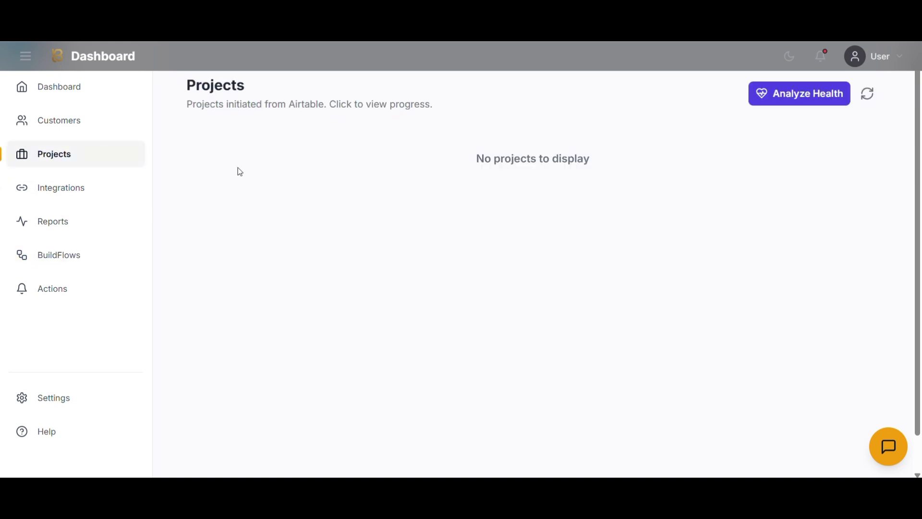
pyautogui.moveTo(459, 160); pyautogui.dragTo(696, 160)
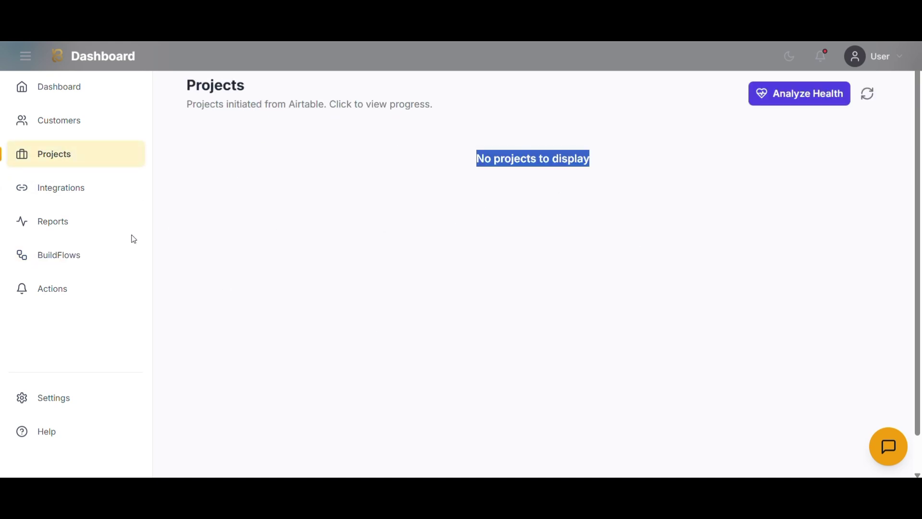
# Start a workflow in BuildFlows using the DEALS base and the Copia de Table 2 table, and continue to field mapping
pyautogui.click(76, 258)
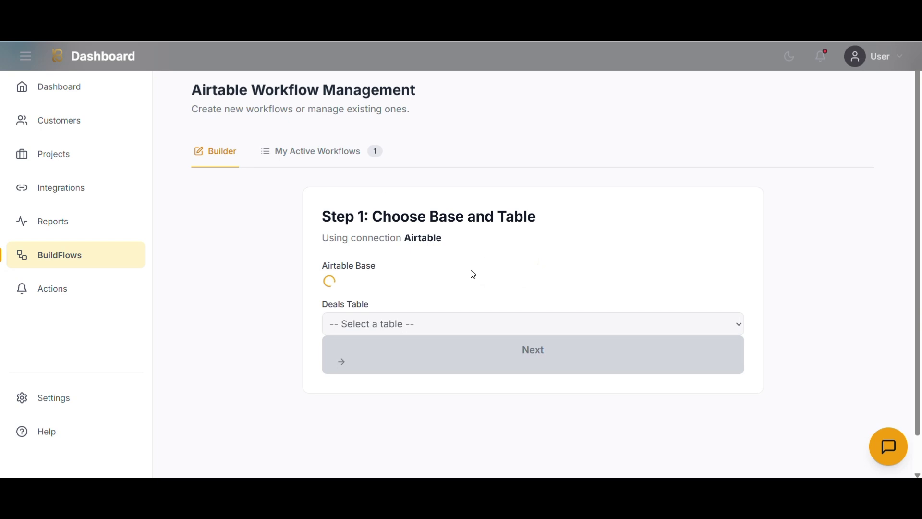
pyautogui.click(441, 285)
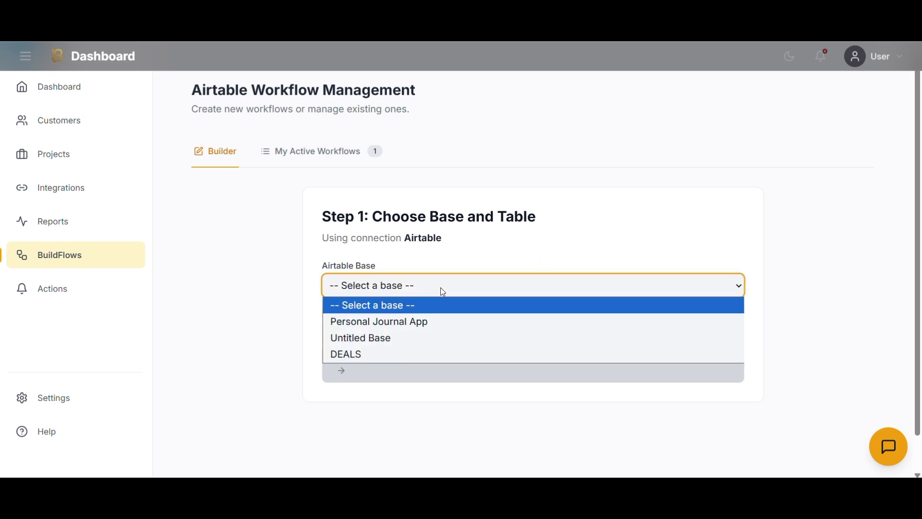
pyautogui.click(375, 349)
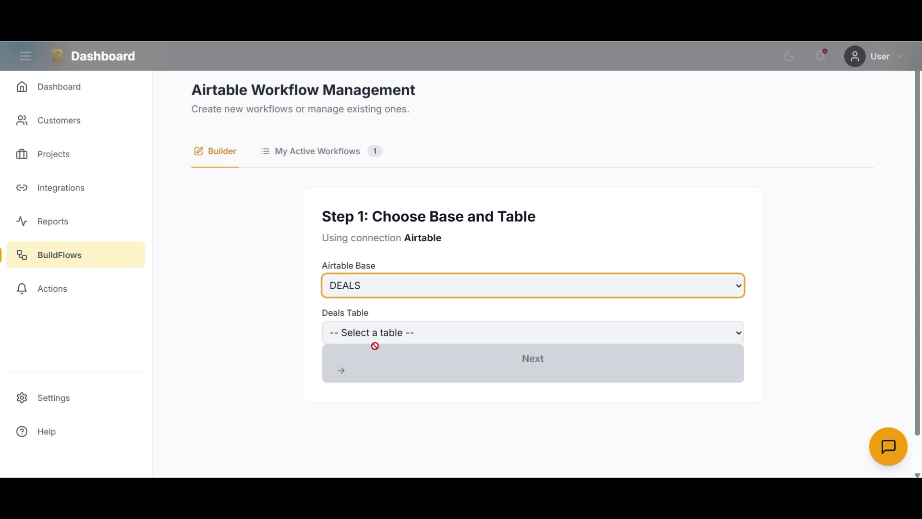
pyautogui.click(371, 333)
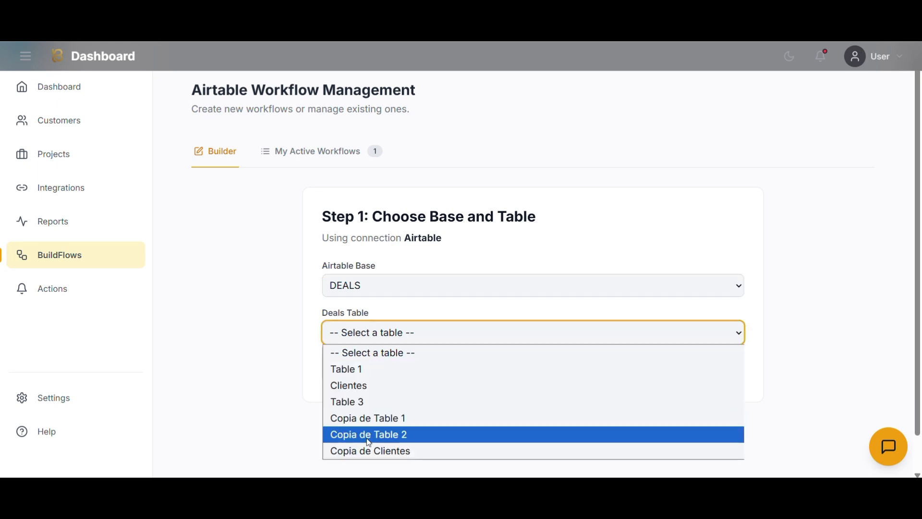
pyautogui.click(370, 435)
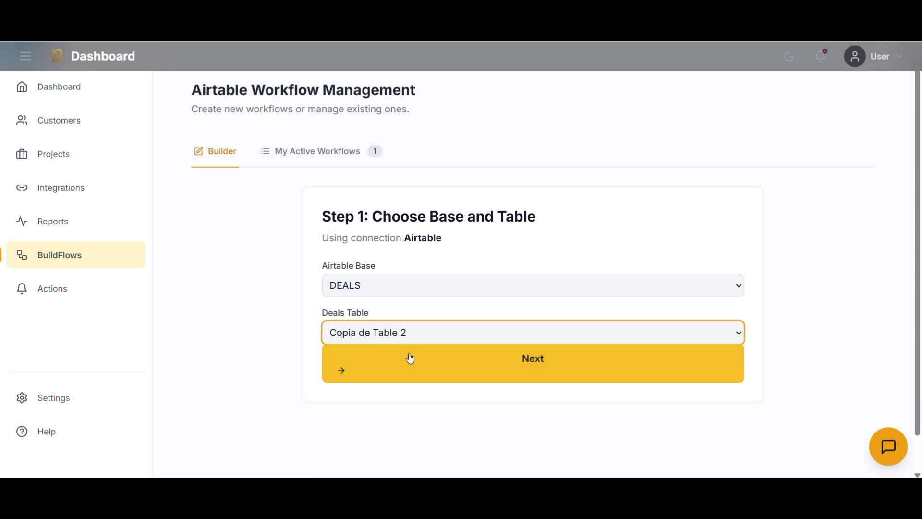
pyautogui.click(410, 358)
# Map Deal Name to Nombre del Deal, and Client Name and Client Email to the Nombre and Email columns from Copia de Clientes
pyautogui.click(406, 291)
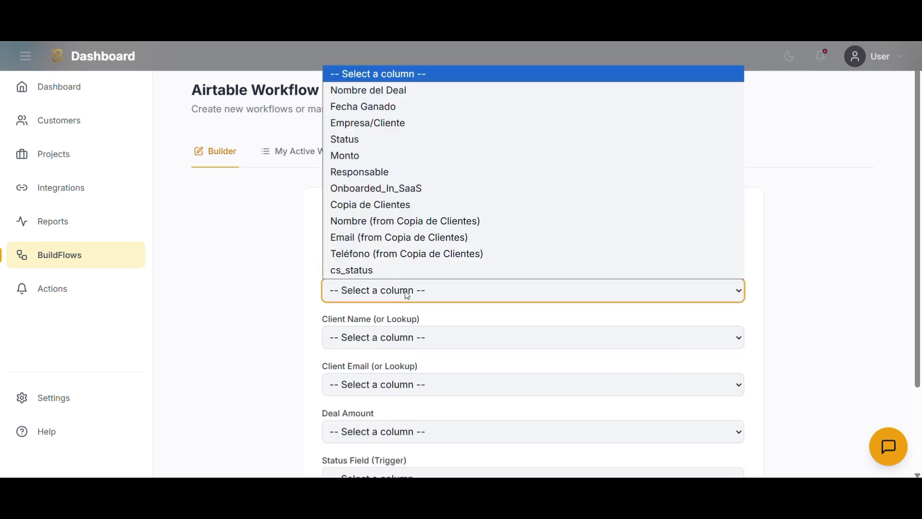
pyautogui.click(389, 90)
pyautogui.scroll(-2, 413, 221)
pyautogui.click(413, 225)
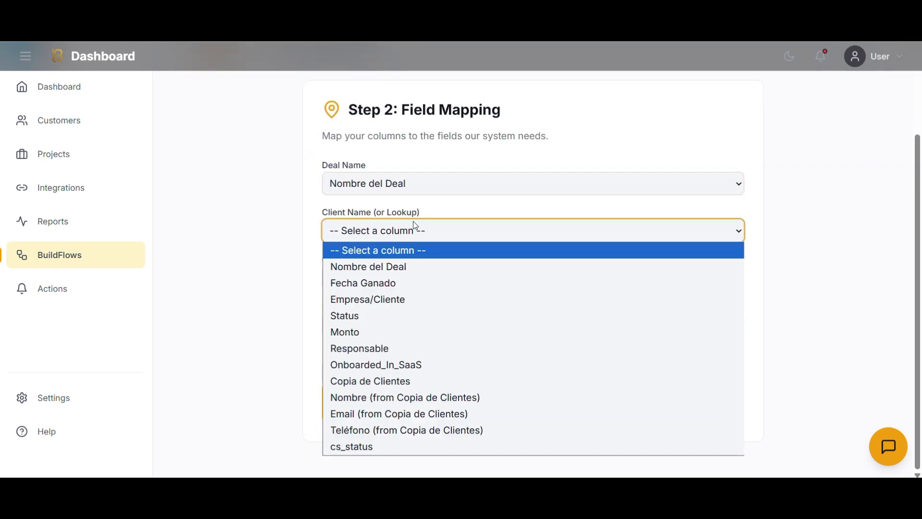
pyautogui.click(377, 397)
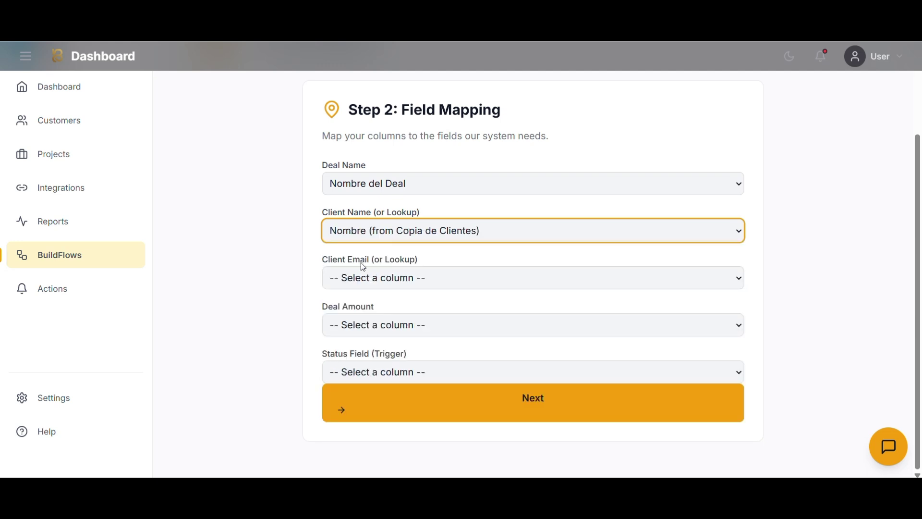
pyautogui.click(365, 277)
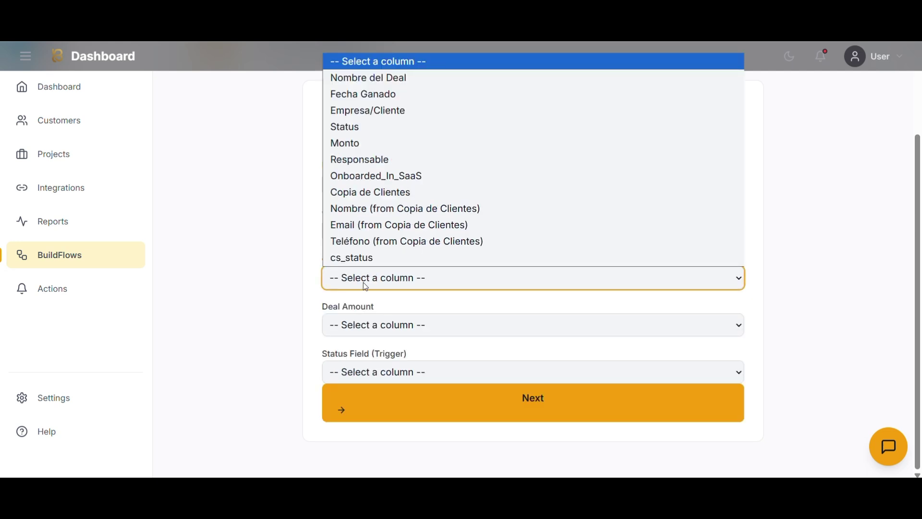
pyautogui.click(366, 224)
# Map Deal Amount to Monto and the trigger status field to Status, and continue to base configuration
pyautogui.click(374, 335)
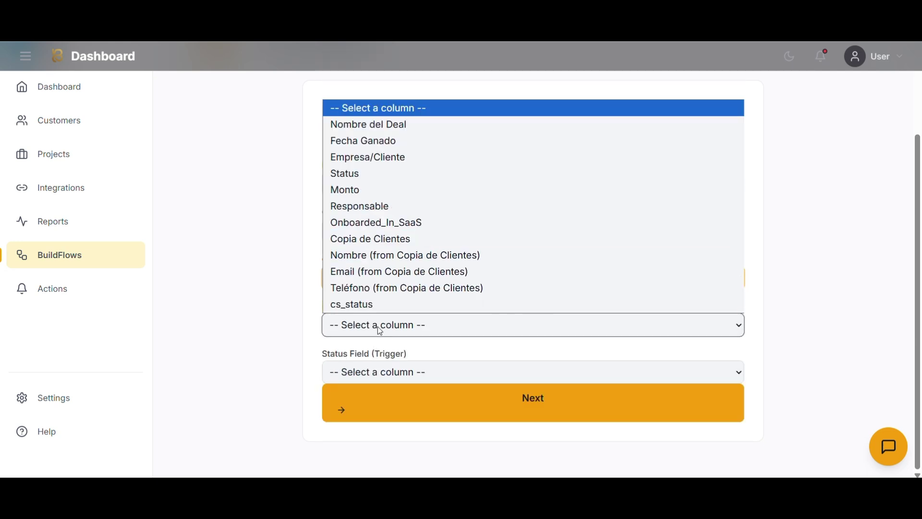
pyautogui.click(358, 198)
pyautogui.click(373, 375)
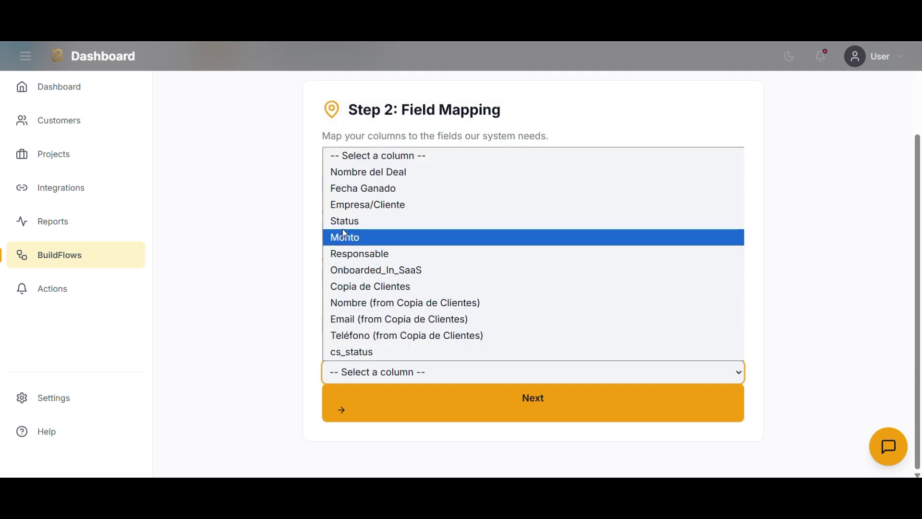
pyautogui.click(353, 221)
pyautogui.click(436, 398)
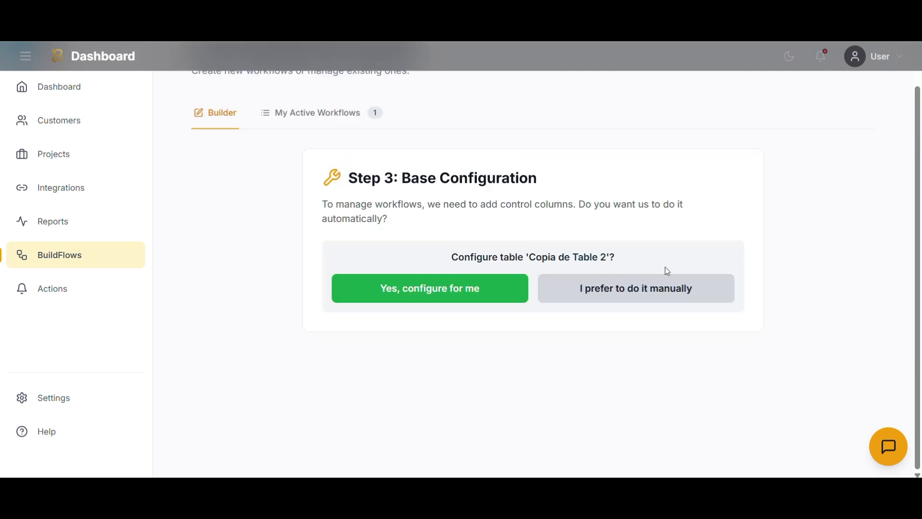
# Choose manual configuration of the control columns and set the Status trigger value to CLOSE
pyautogui.click(651, 286)
pyautogui.moveTo(403, 238); pyautogui.dragTo(290, 244)
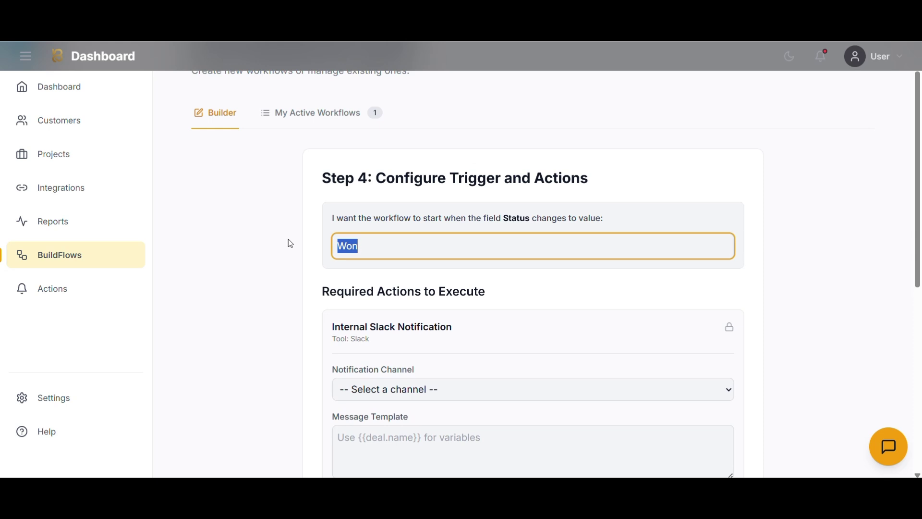
pyautogui.write('CLOSE')
# Configure the Slack notification for #nuevos-clientes with the message "CLOSING DEALL WITH {{deal.name}} video test"
pyautogui.scroll(-4, 540, 267)
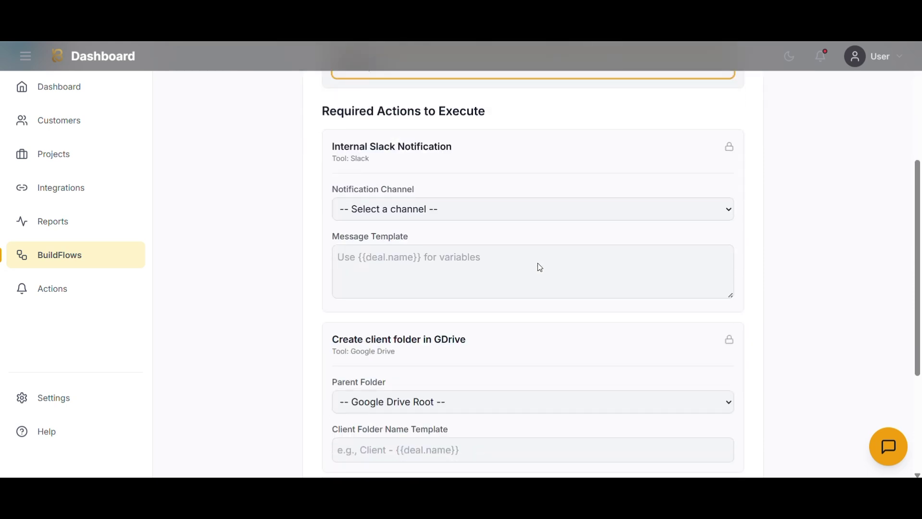
pyautogui.click(472, 214)
pyautogui.click(393, 292)
pyautogui.scroll(3, 420, 269)
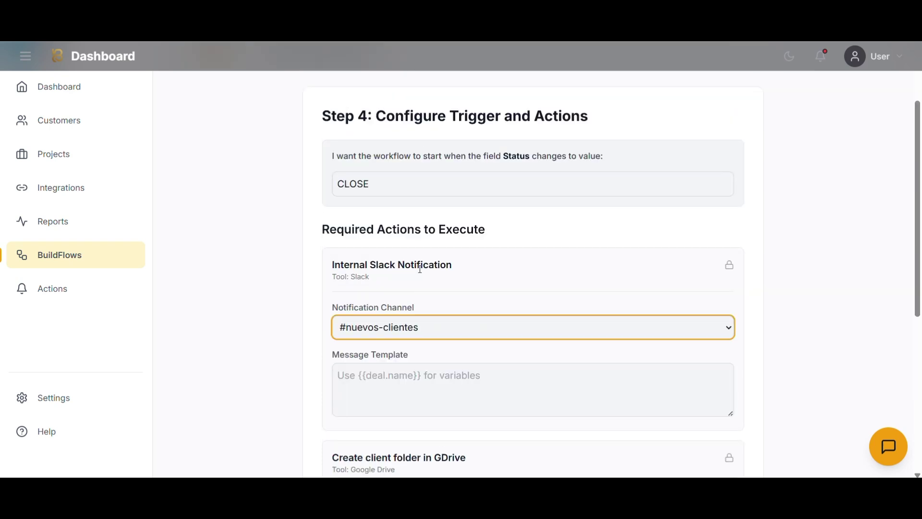
pyautogui.scroll(-3, 420, 268)
pyautogui.click(423, 285)
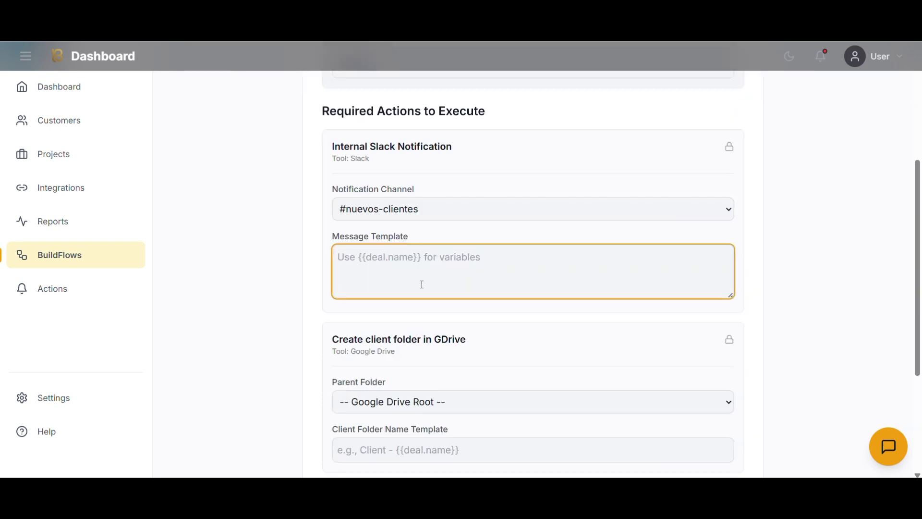
pyautogui.write('CLOSING DEALL')
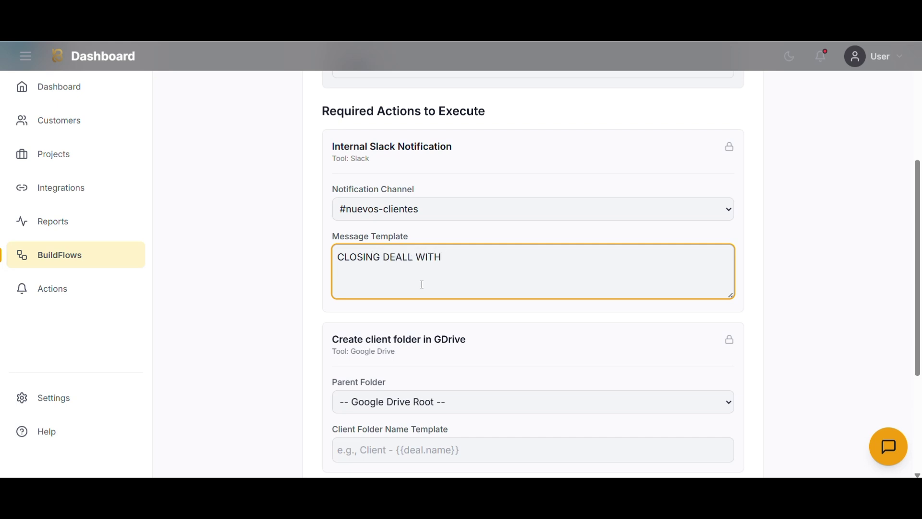
pyautogui.write('WITH {{deal.name}} video test')
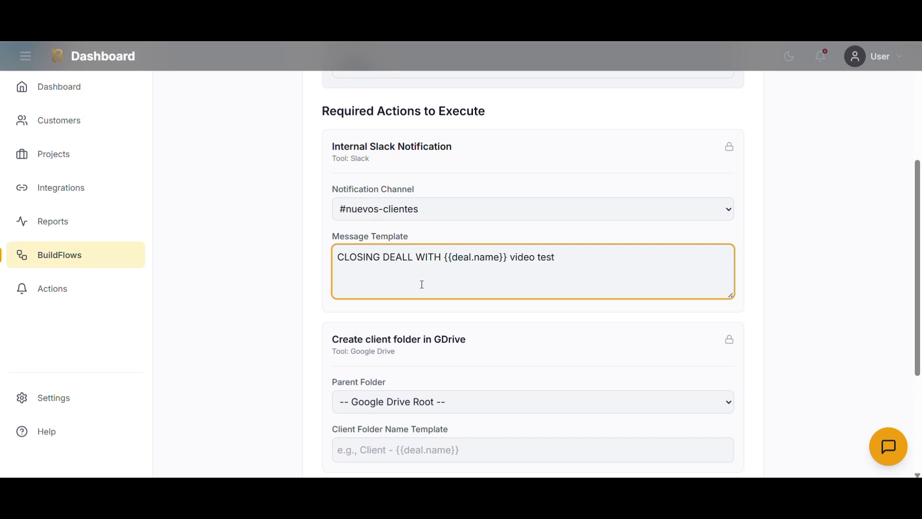
# Set the Google Drive action to create a new parent folder named "Video test folder"
pyautogui.scroll(-3, 422, 283)
pyautogui.click(449, 291)
pyautogui.click(406, 60)
pyautogui.write('Video test folder')
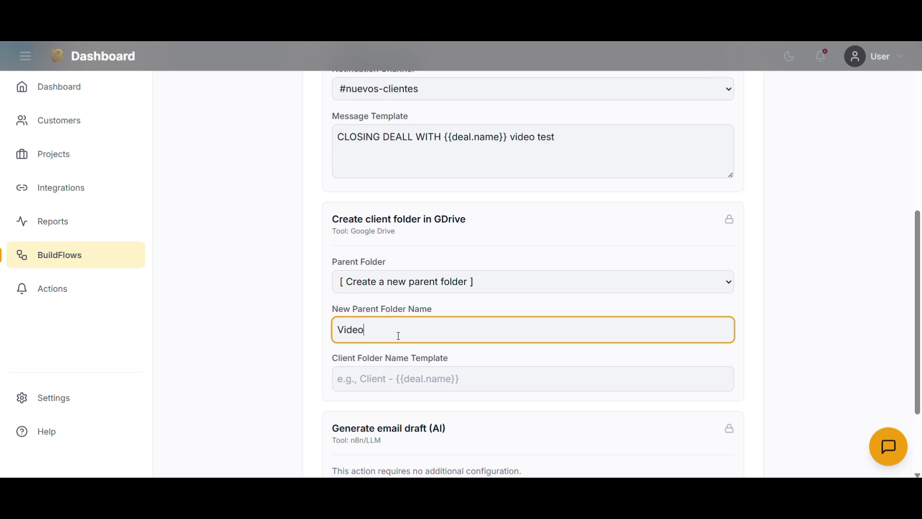
# Set the client folder name template to "CLIENT FROM TEST 2025 --{{deal.name}}" and continue to the review
pyautogui.click(518, 382)
pyautogui.scroll(-2, 510, 202)
pyautogui.write('CLIENT FROM THE T')
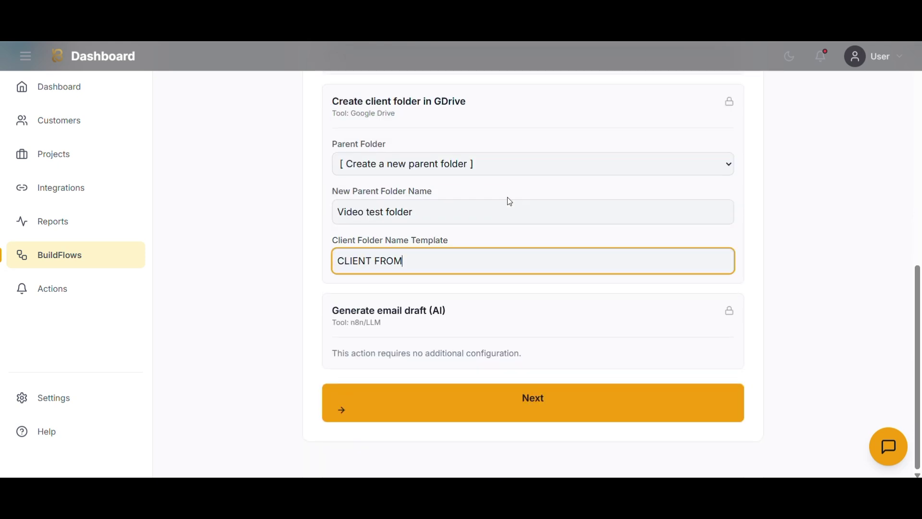
pyautogui.press('BackSpace')
pyautogui.press('BackSpace')
pyautogui.press('BackSpace')
pyautogui.press('BackSpace')
pyautogui.write('EST 2025')
pyautogui.scroll(3, 510, 201)
pyautogui.write('--{{deal.name')
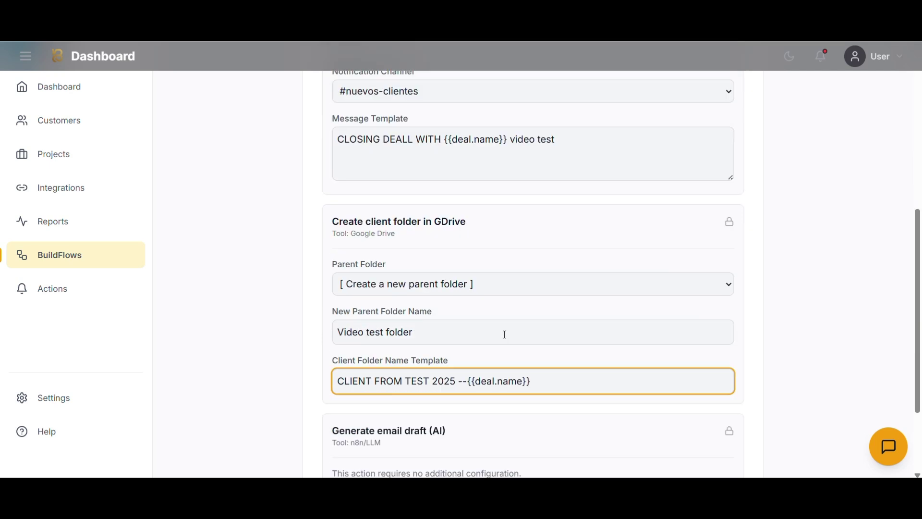
pyautogui.scroll(-3, 505, 335)
pyautogui.click(480, 403)
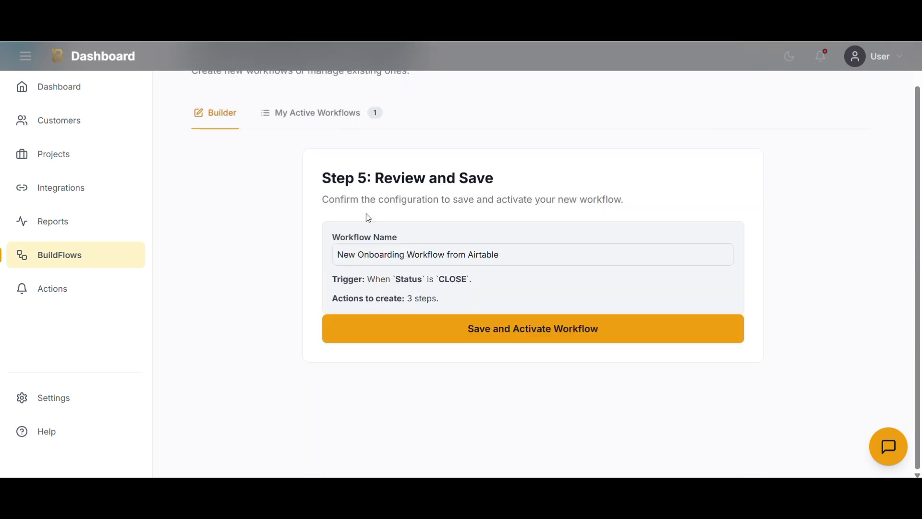
# Name the workflow "TEST VIDEO", and save and activate it
pyautogui.moveTo(499, 254); pyautogui.dragTo(335, 261)
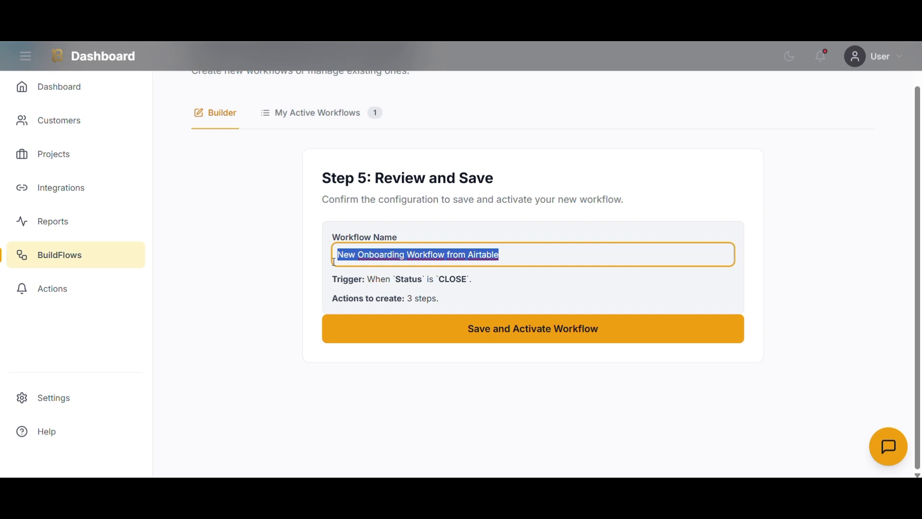
pyautogui.write('TRYTEST VIDEO')
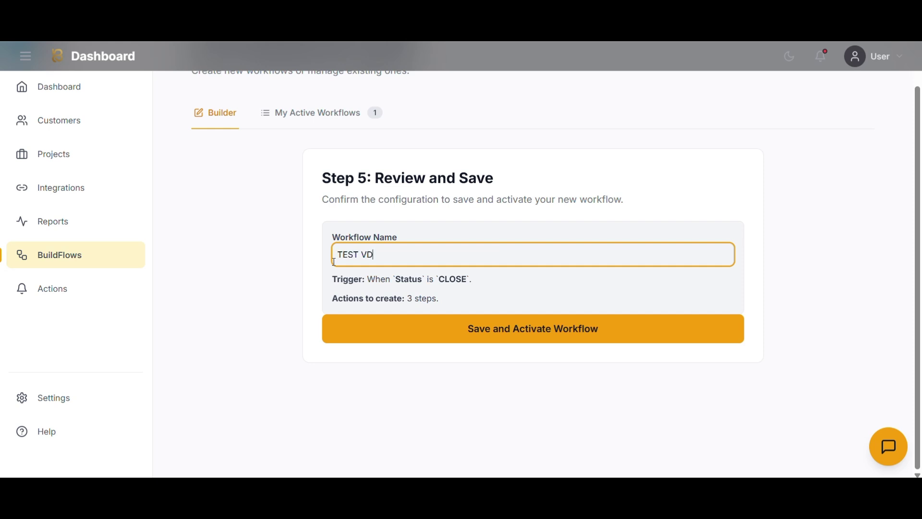
pyautogui.click(517, 321)
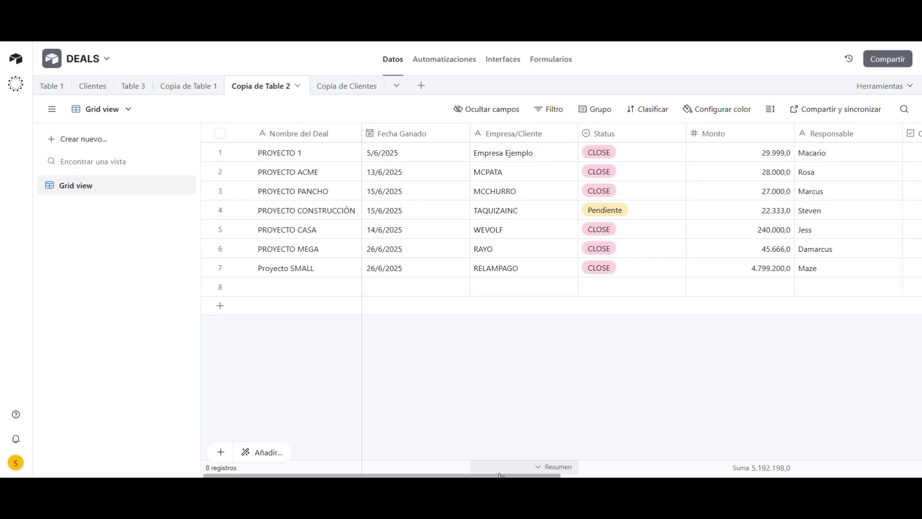
# Switch to Airtable and examine the deal columns and client table of the DEALS base
pyautogui.hscroll(10, 750, 198)
pyautogui.click(347, 90)
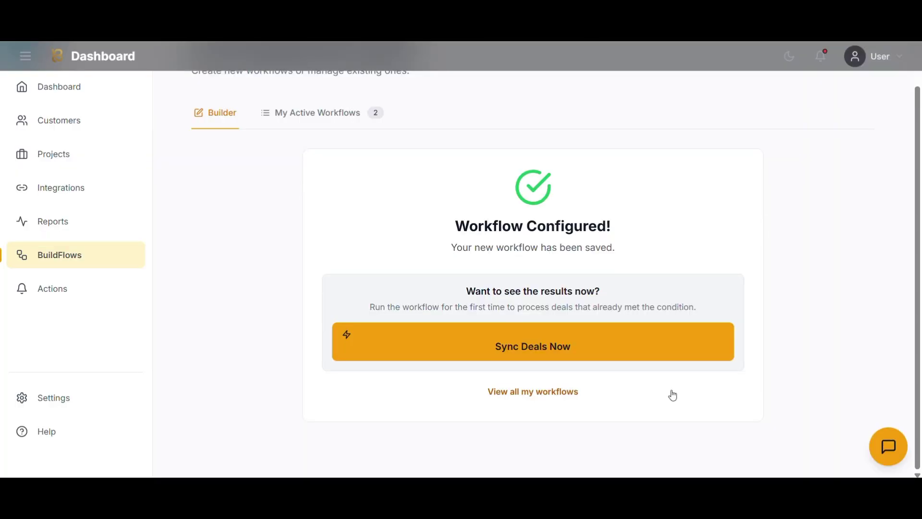
# Run the workflow's first deal sync in the dashboard, and review the status and onboarding columns of the deals in Airtable
pyautogui.click(513, 327)
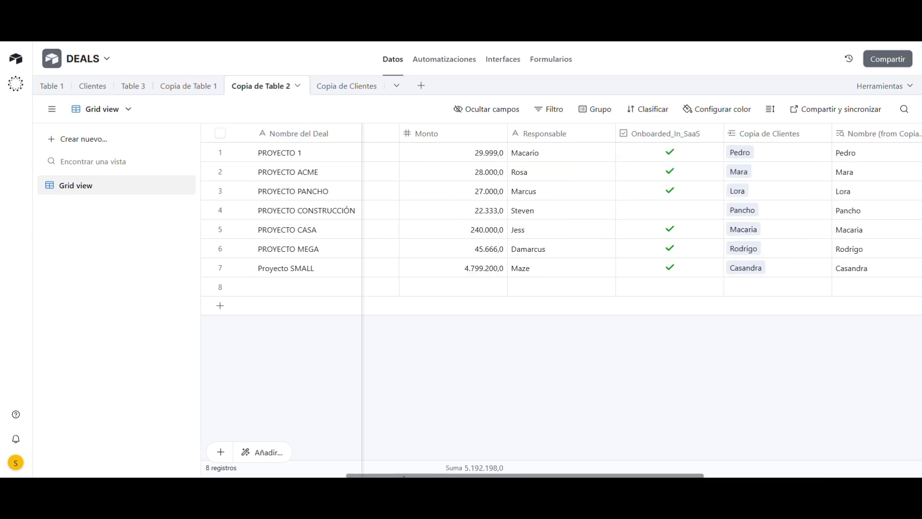
pyautogui.hscroll(-5, 487, 247)
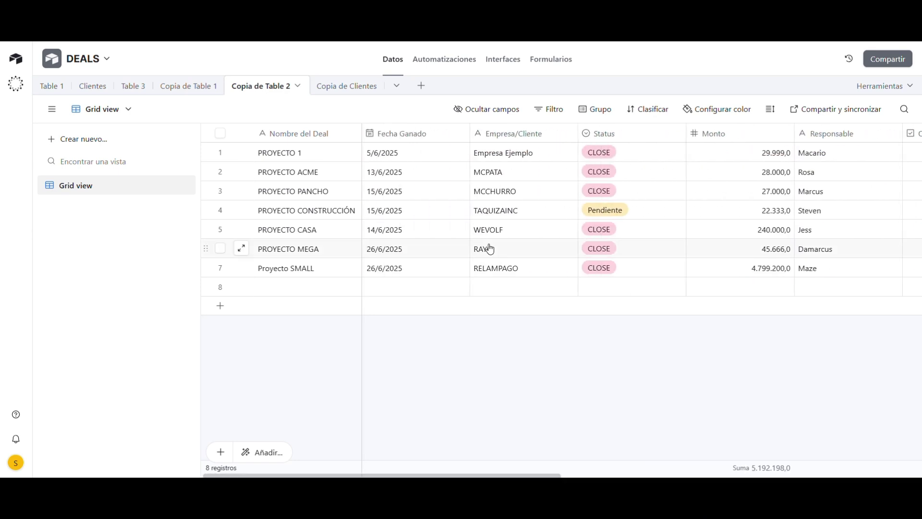
pyautogui.hscroll(2, 422, 269)
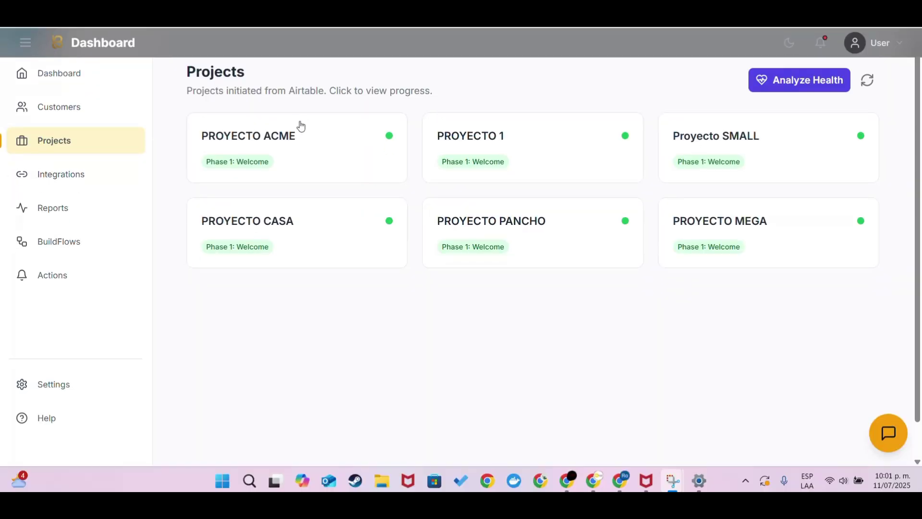
# Open the onboarding actions of PROYECTO ACME on the dashboard's Projects page
pyautogui.click(306, 159)
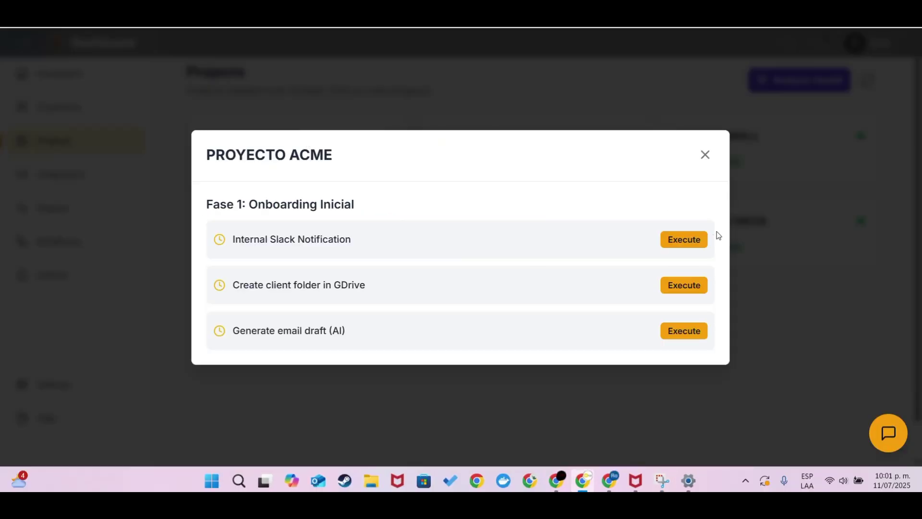
# Execute the Internal Slack Notification action of PROYECTO ACME
pyautogui.click(676, 245)
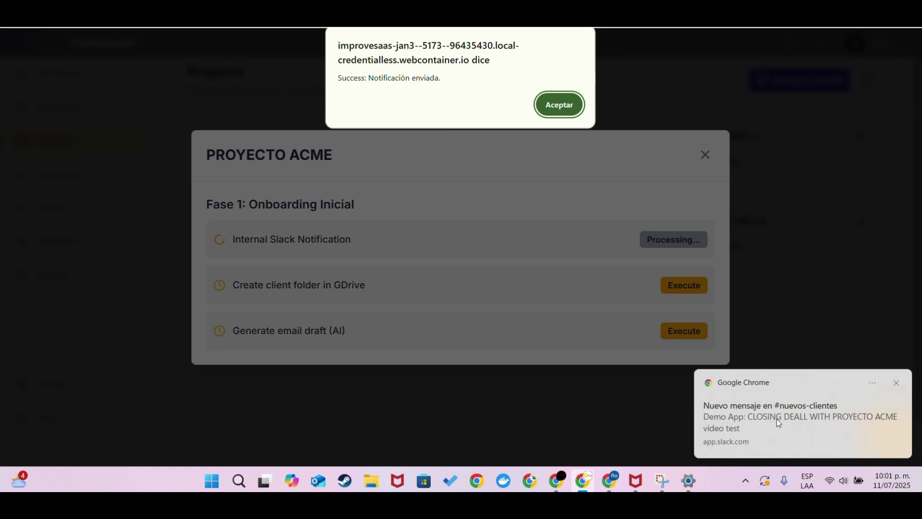
pyautogui.click(560, 105)
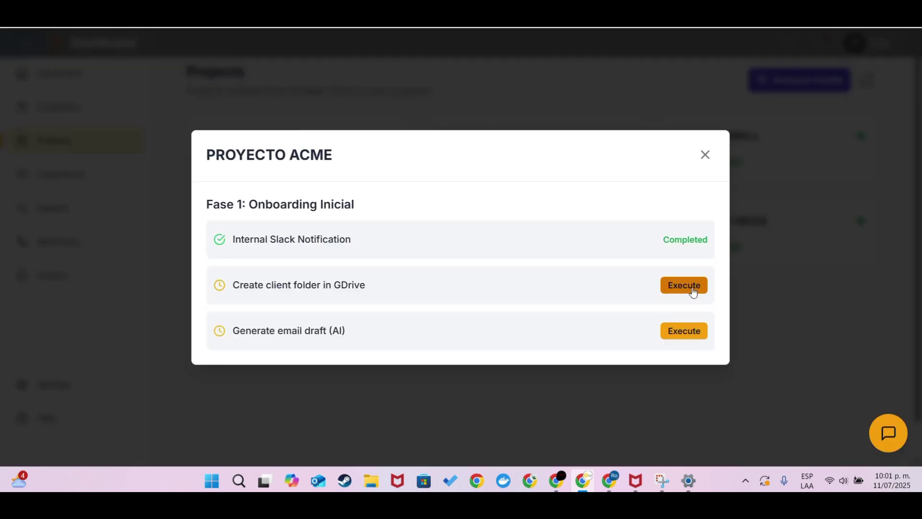
# Execute PROYECTO ACME's client folder creation in GDrive, and open the Video test folder in Google Drive
pyautogui.click(690, 285)
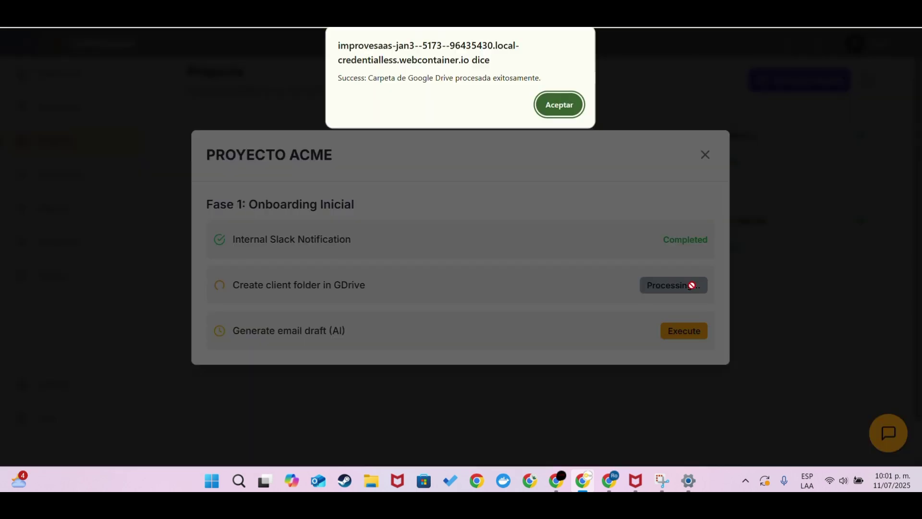
pyautogui.click(558, 103)
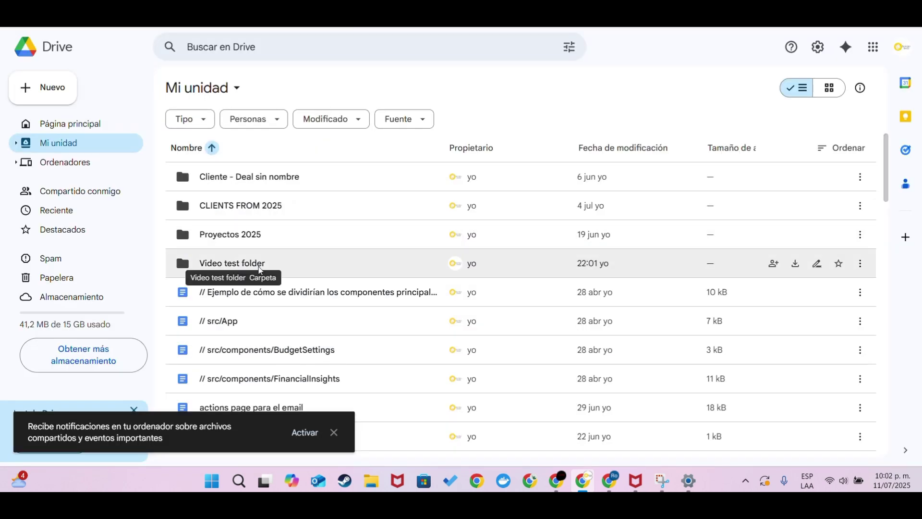
pyautogui.doubleClick(260, 264)
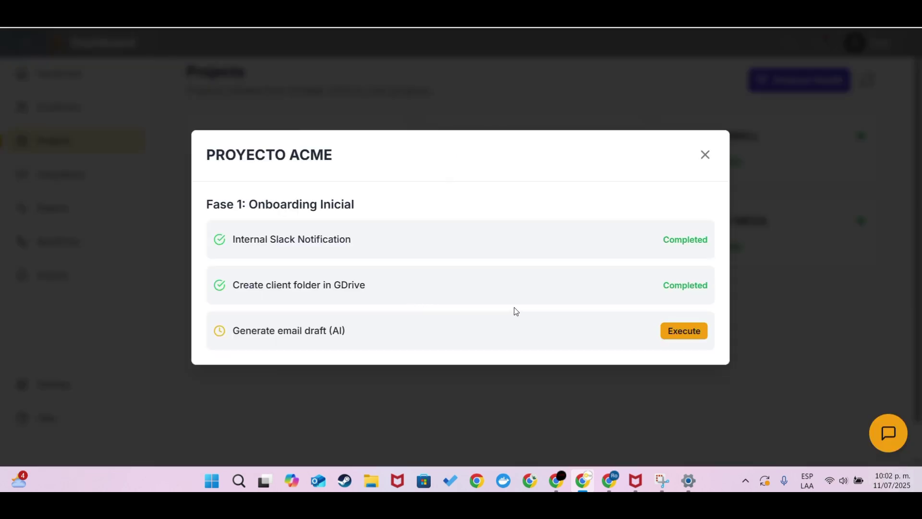
# Back in the dashboard, execute the Generate email draft (AI) action of PROYECTO ACME and close the project
pyautogui.click(674, 334)
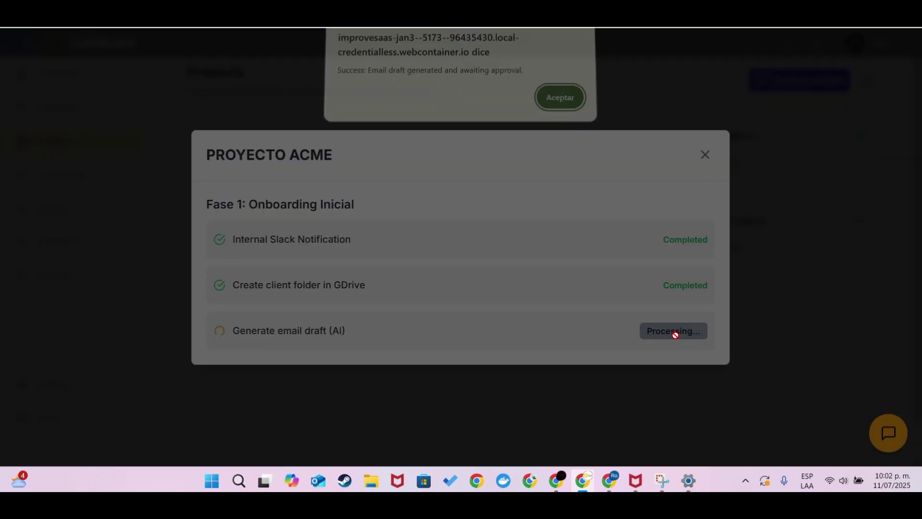
pyautogui.click(552, 102)
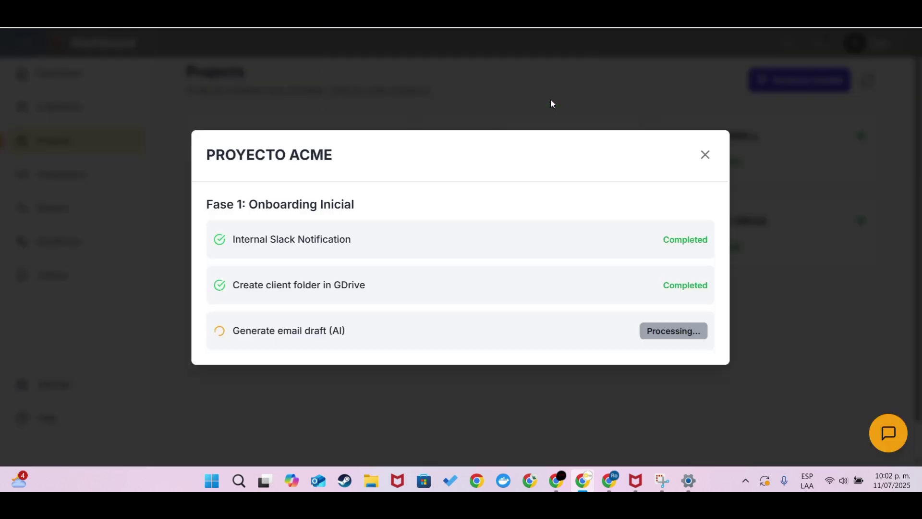
pyautogui.click(704, 156)
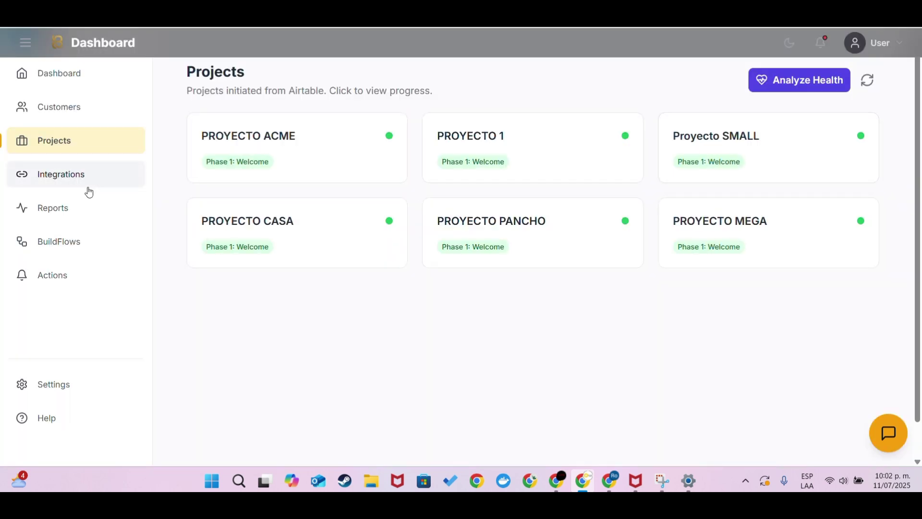
# Open PROYECTO ACME's welcome email draft in the Action Center, add "123" after the greeting and save the changes
pyautogui.click(72, 276)
pyautogui.click(302, 129)
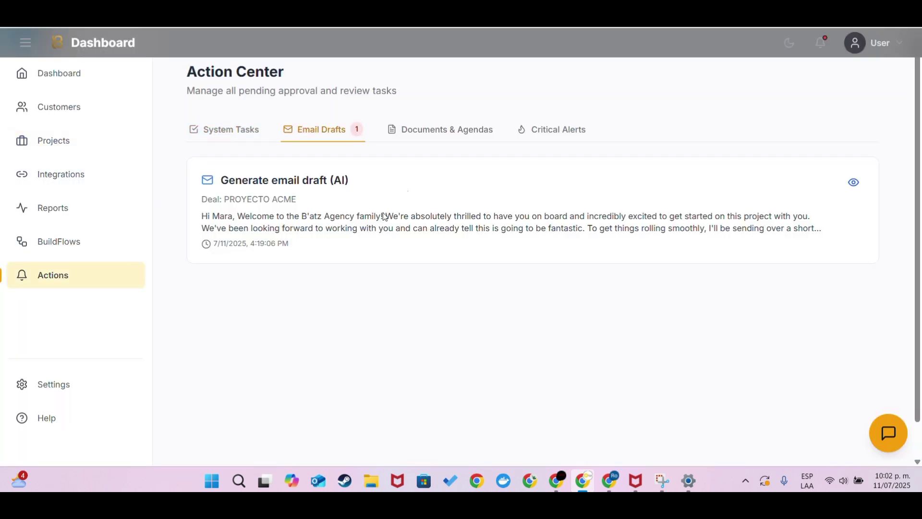
pyautogui.click(854, 183)
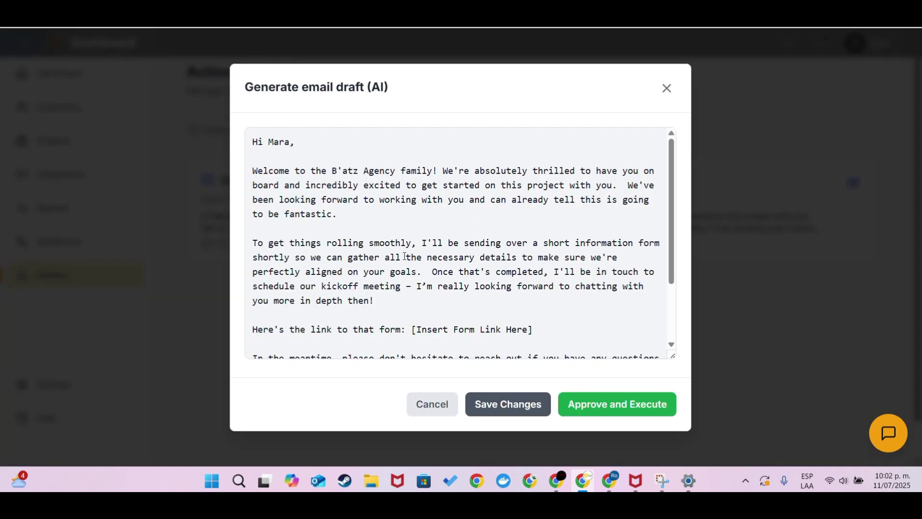
pyautogui.click(318, 132)
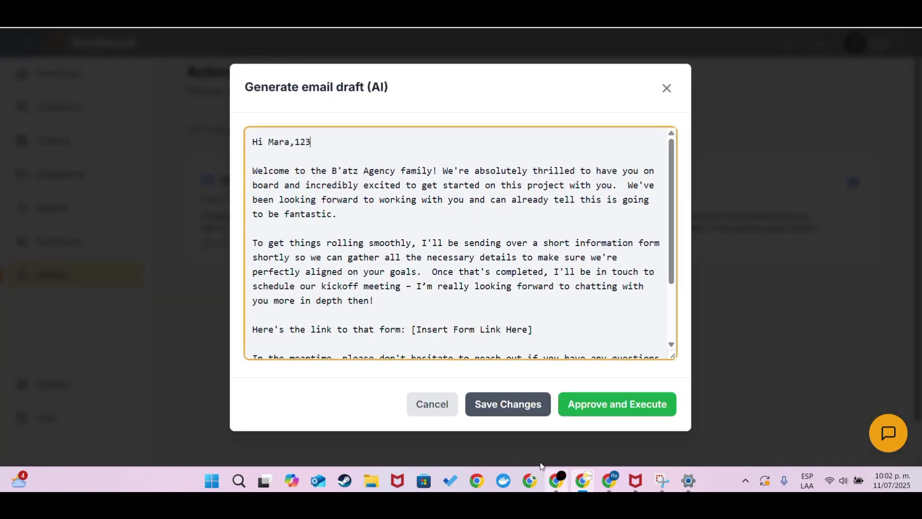
pyautogui.click(508, 404)
pyautogui.click(553, 118)
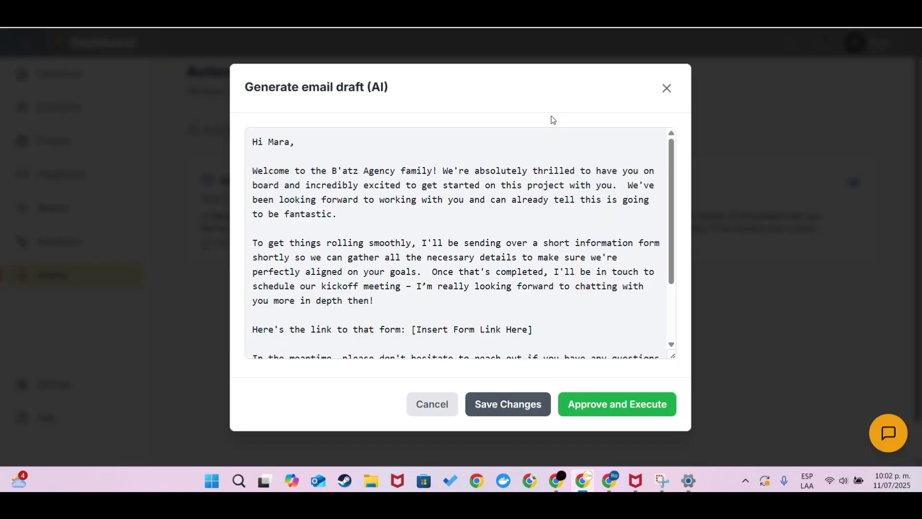
pyautogui.click(667, 88)
pyautogui.click(86, 240)
pyautogui.click(101, 270)
pyautogui.click(317, 129)
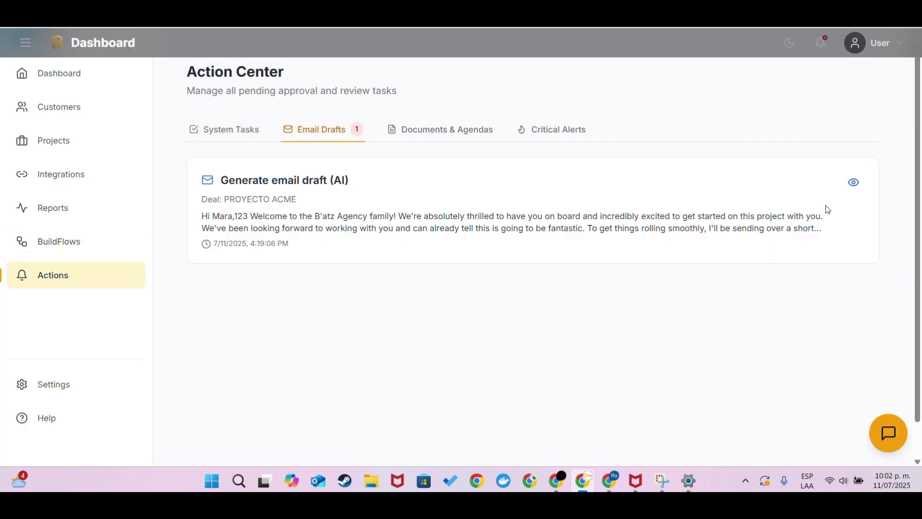
pyautogui.click(854, 182)
pyautogui.doubleClick(302, 142)
pyautogui.click(418, 228)
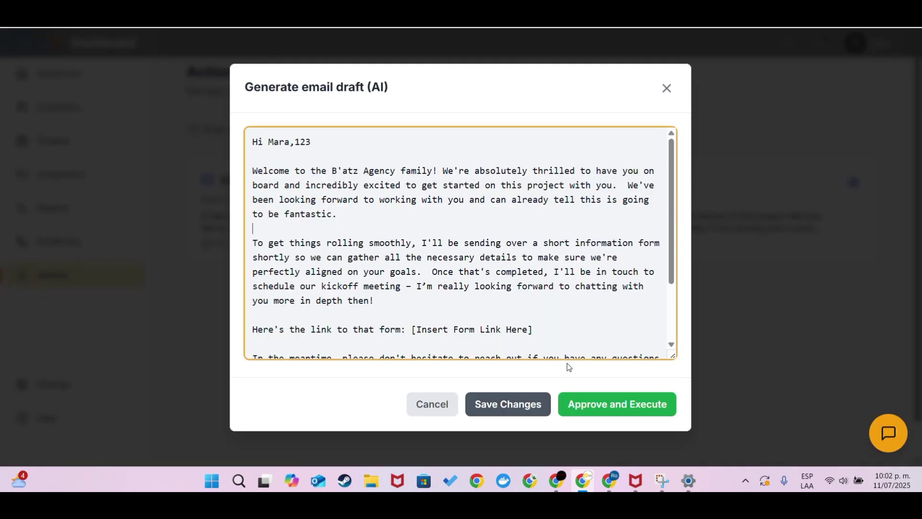
pyautogui.scroll(-2, 440, 300)
pyautogui.scroll(2, 432, 305)
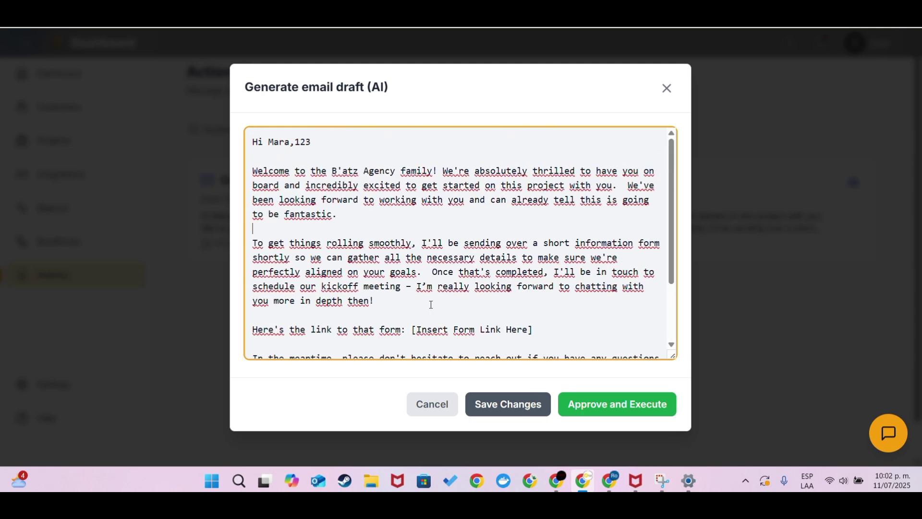
pyautogui.click(668, 88)
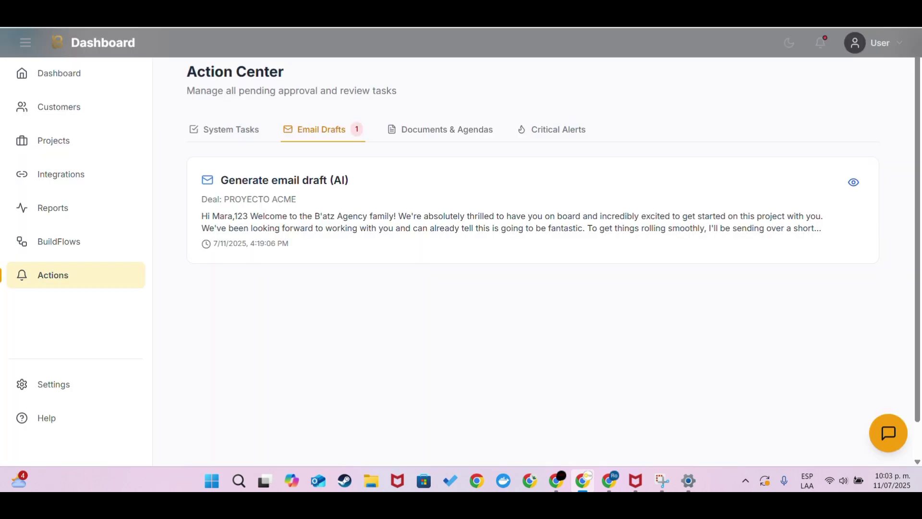
# Approve and execute PROYECTO ACME's welcome email draft after reading it to the end
pyautogui.click(853, 183)
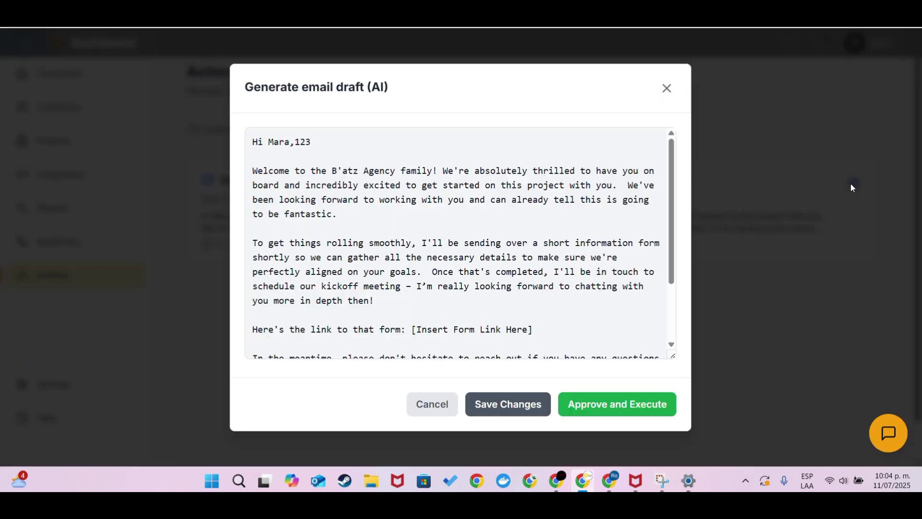
pyautogui.scroll(-2, 634, 327)
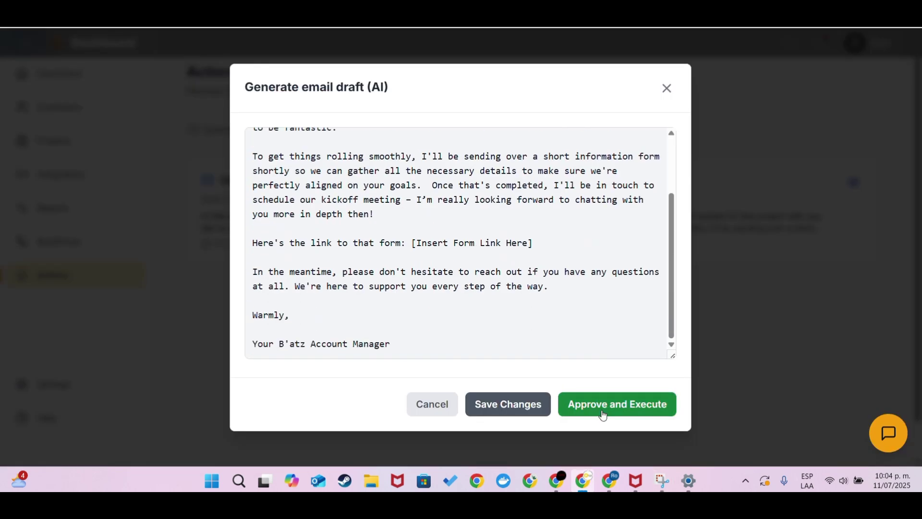
pyautogui.click(604, 415)
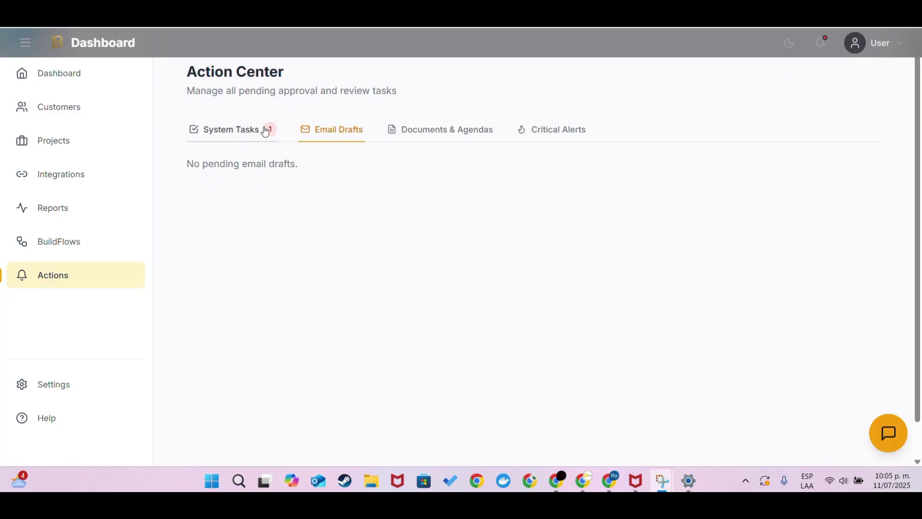
# Examine the pending Phase 2 kickoff task and the status of the Phase 1 actions in PROYECTO ACME
pyautogui.click(264, 131)
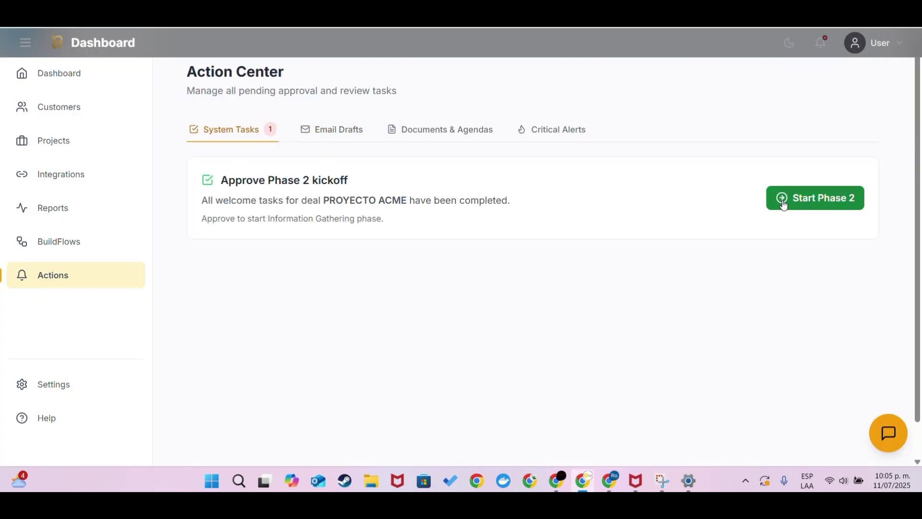
pyautogui.click(62, 142)
pyautogui.click(312, 147)
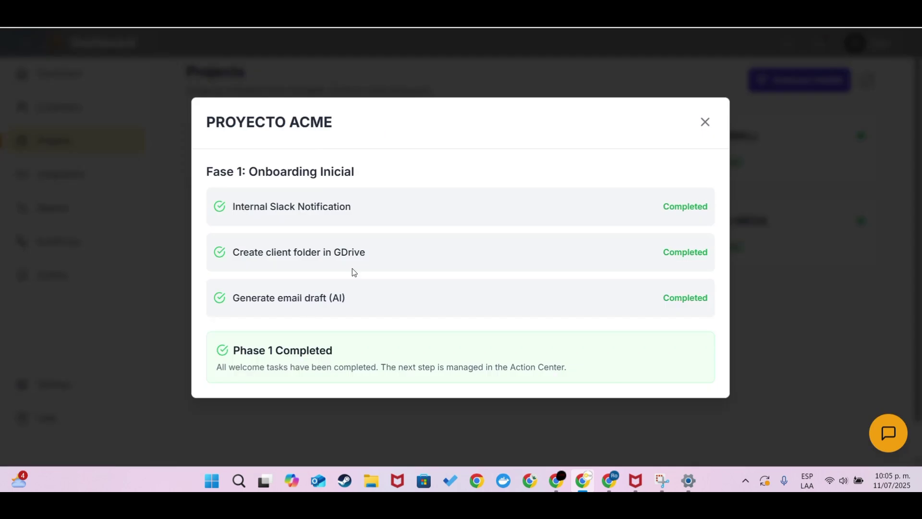
pyautogui.click(704, 122)
# Start Phase 2 of PROYECTO ACME from the Action Center's system tasks
pyautogui.click(96, 269)
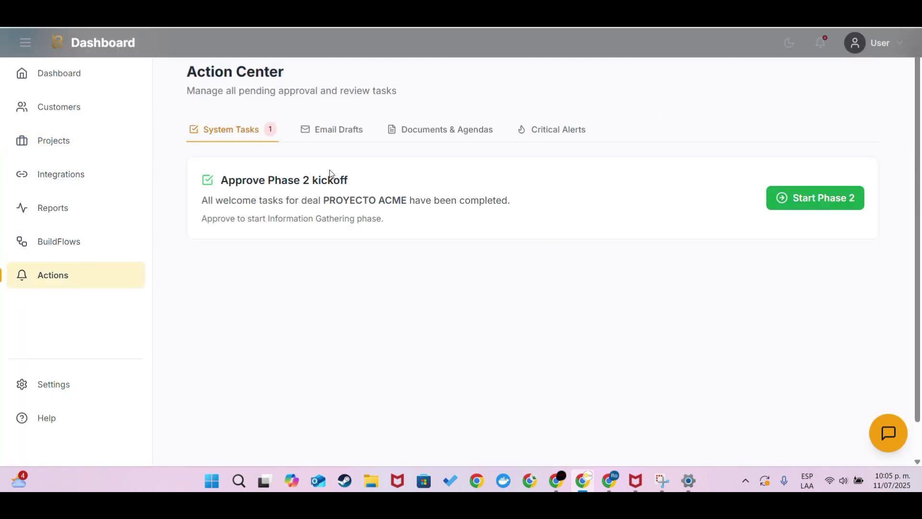
pyautogui.click(778, 200)
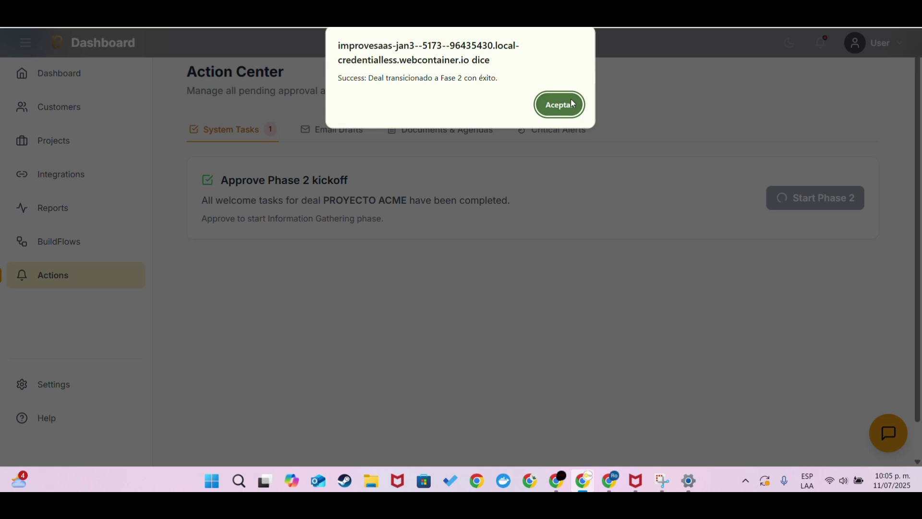
pyautogui.click(572, 104)
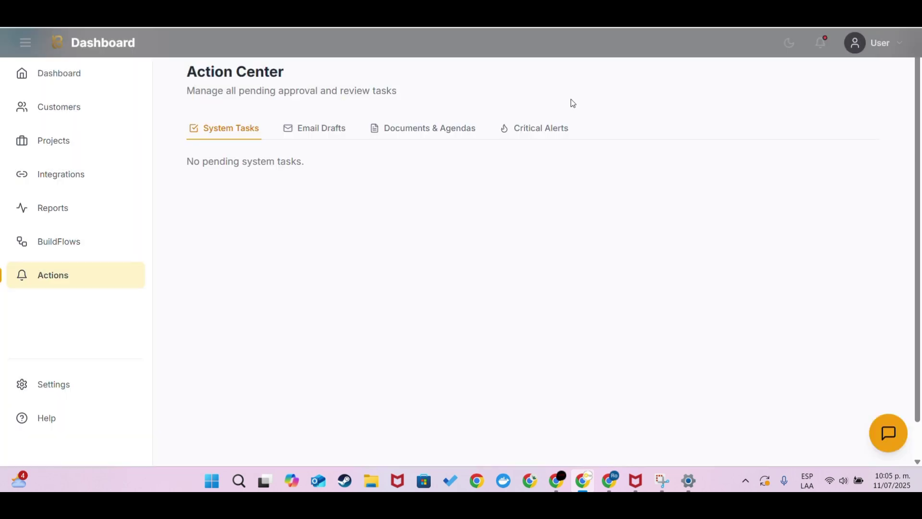
# Generate the draft for "Enviar email de solicitud de información al cliente" in PROYECTO ACME's Phase 2 and close the project
pyautogui.click(47, 136)
pyautogui.click(267, 118)
pyautogui.click(684, 364)
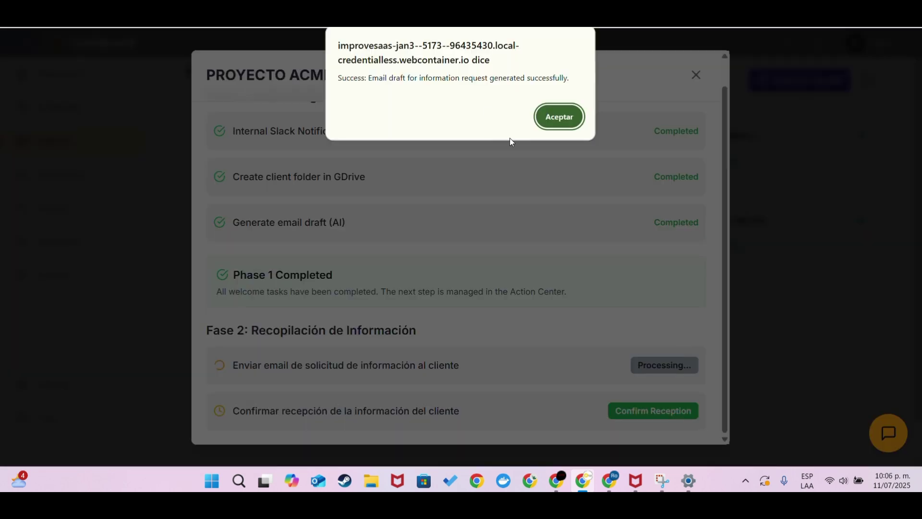
pyautogui.click(558, 115)
pyautogui.click(140, 216)
pyautogui.click(84, 271)
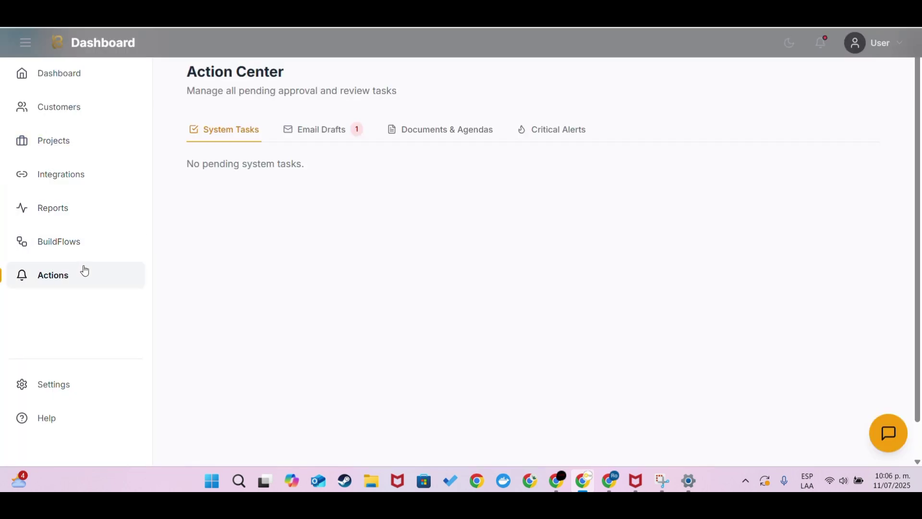
pyautogui.click(357, 134)
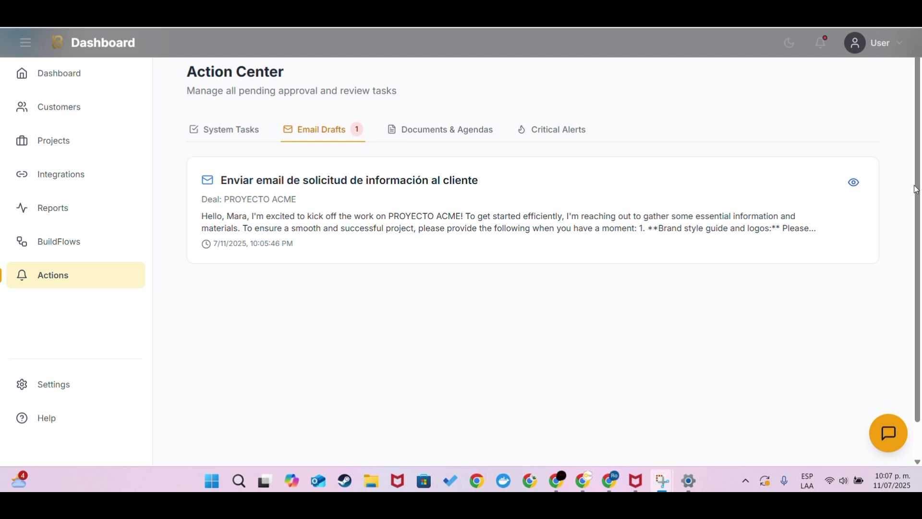
pyautogui.click(854, 182)
pyautogui.scroll(-3, 457, 240)
pyautogui.click(584, 409)
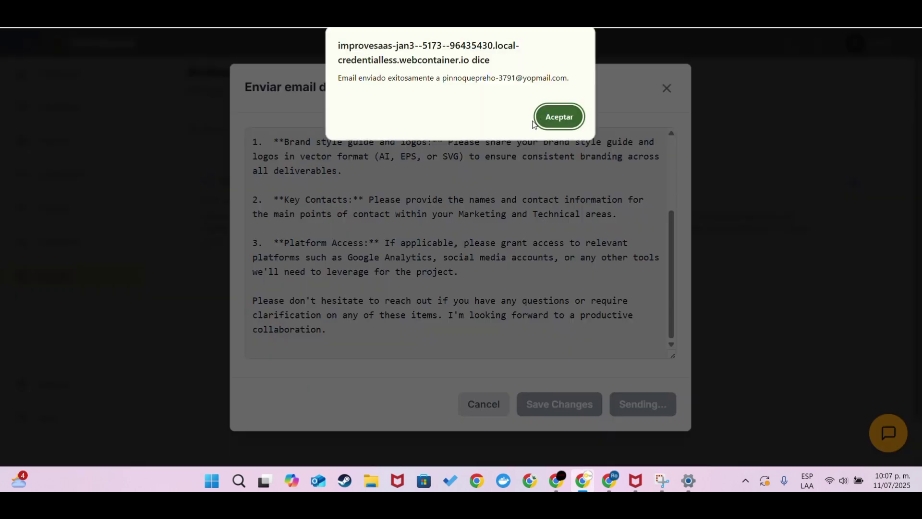
pyautogui.click(556, 115)
# Switch to YOPmail and check the client's inbox for the information request email
pyautogui.hotkey('alt', 'Tab')
pyautogui.click(248, 111)
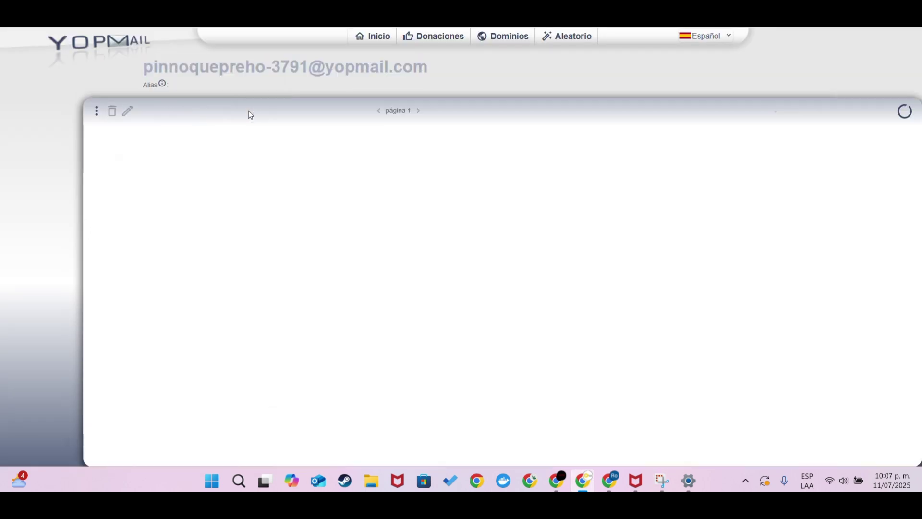
pyautogui.moveTo(387, 228); pyautogui.dragTo(594, 355)
pyautogui.click(553, 178)
# Back in the dashboard, confirm reception of the client's information in PROYECTO ACME's Phase 2 and close the project
pyautogui.hotkey('alt', 'Tab')
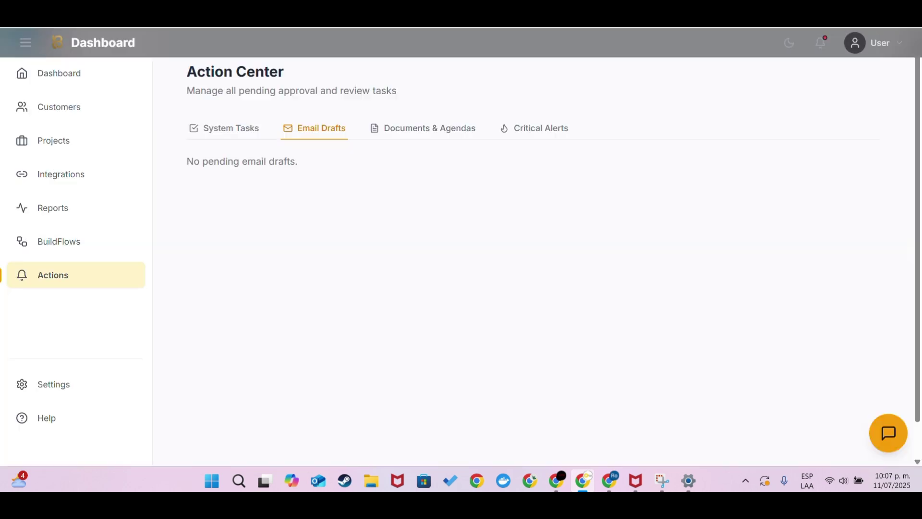
pyautogui.click(56, 138)
pyautogui.click(388, 262)
pyautogui.click(667, 411)
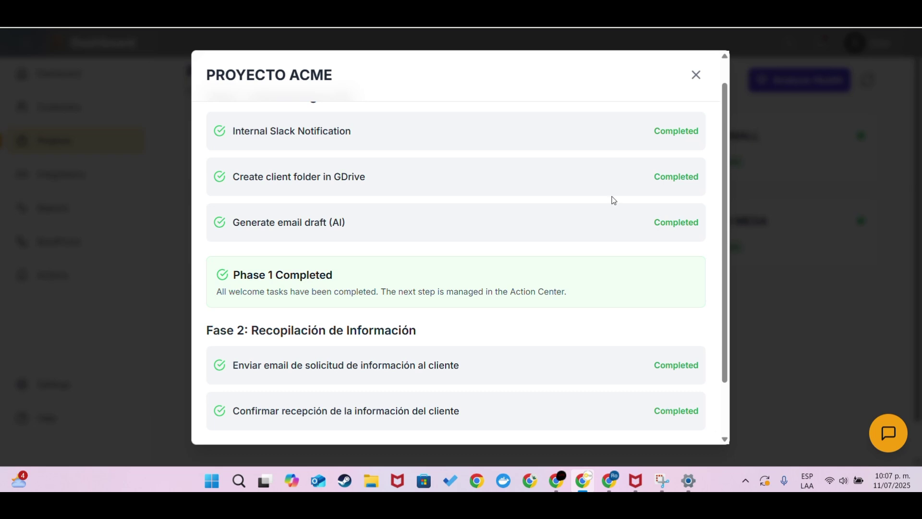
pyautogui.click(697, 75)
# Start Phase 3 of PROYECTO ACME from the Action Center's system tasks
pyautogui.click(54, 275)
pyautogui.click(847, 199)
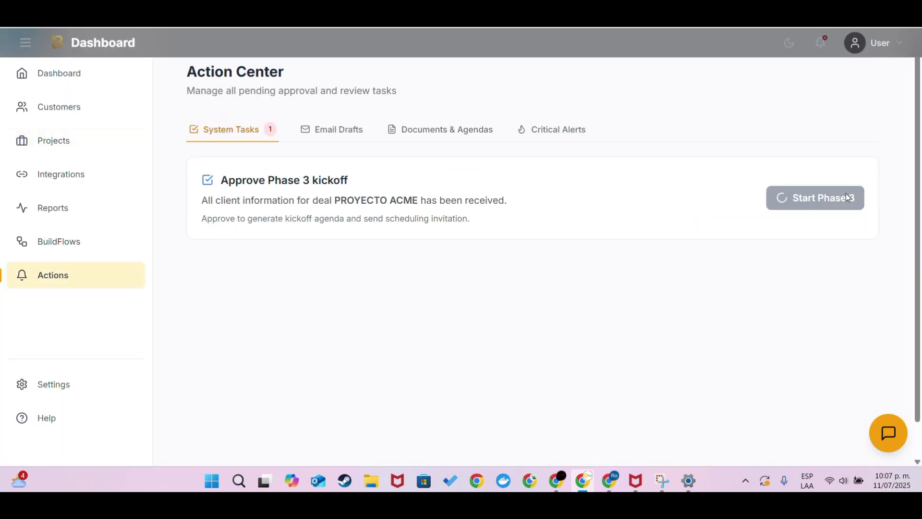
pyautogui.click(558, 111)
# Execute "Generar Borrador de Agenda para Kickoff" in PROYECTO ACME's Phase 3, and return to the Action Center
pyautogui.scroll(-5, 454, 213)
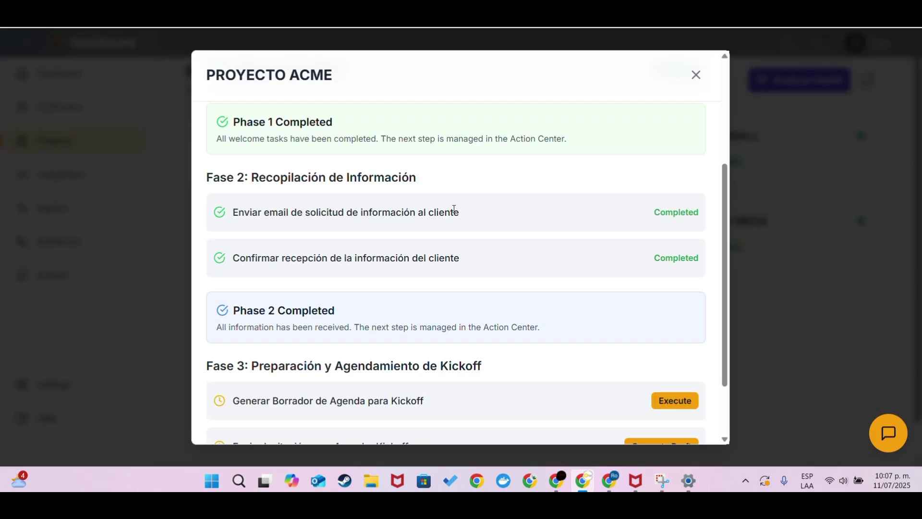
pyautogui.click(673, 320)
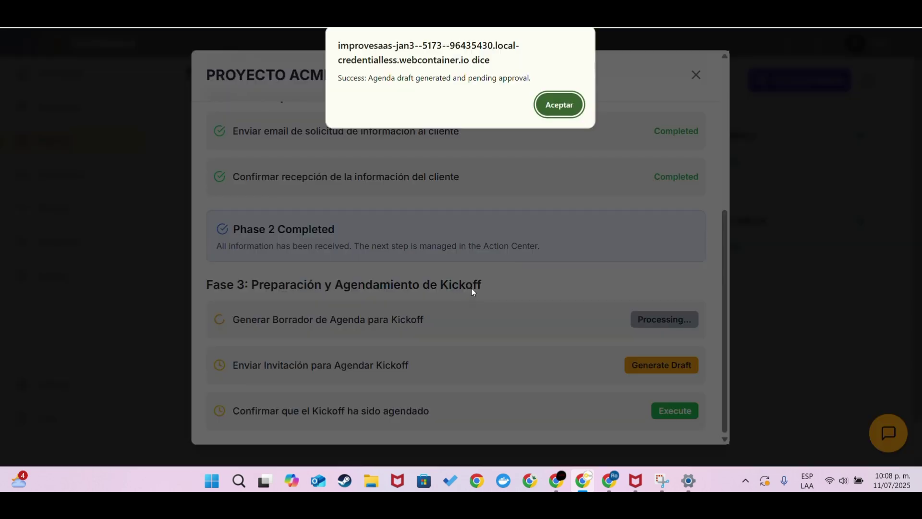
pyautogui.click(572, 107)
pyautogui.click(696, 75)
pyautogui.click(64, 272)
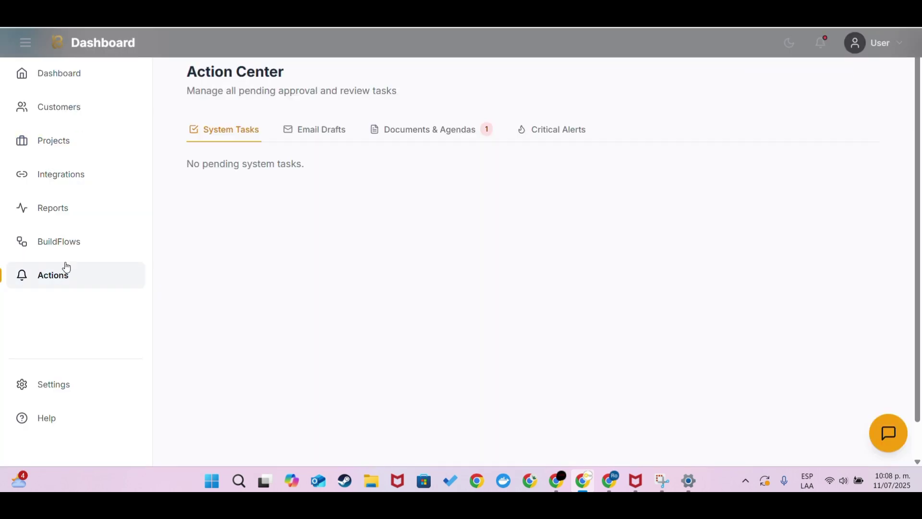
# Open the pending kickoff agenda draft for review, append "test video" to its title line, and save the changes
pyautogui.click(430, 129)
pyautogui.click(855, 181)
pyautogui.click(480, 141)
pyautogui.write('test video')
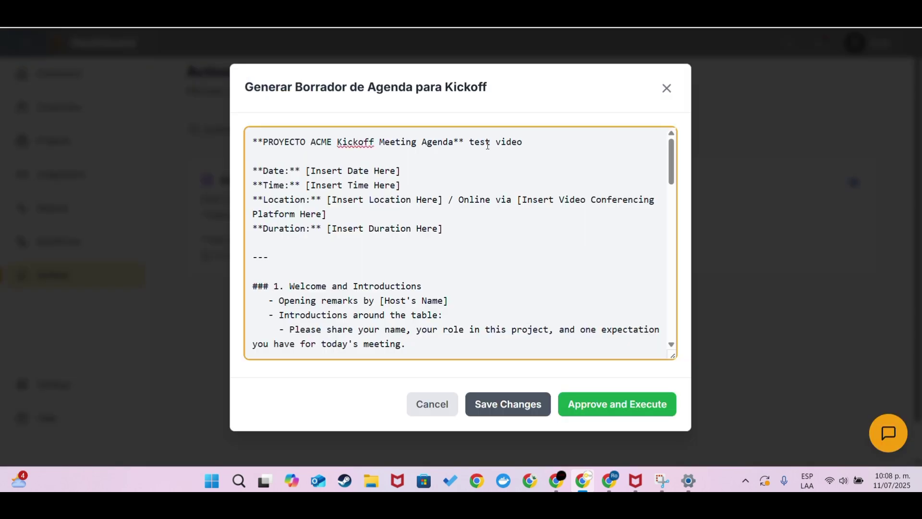
pyautogui.click(508, 404)
pyautogui.click(558, 104)
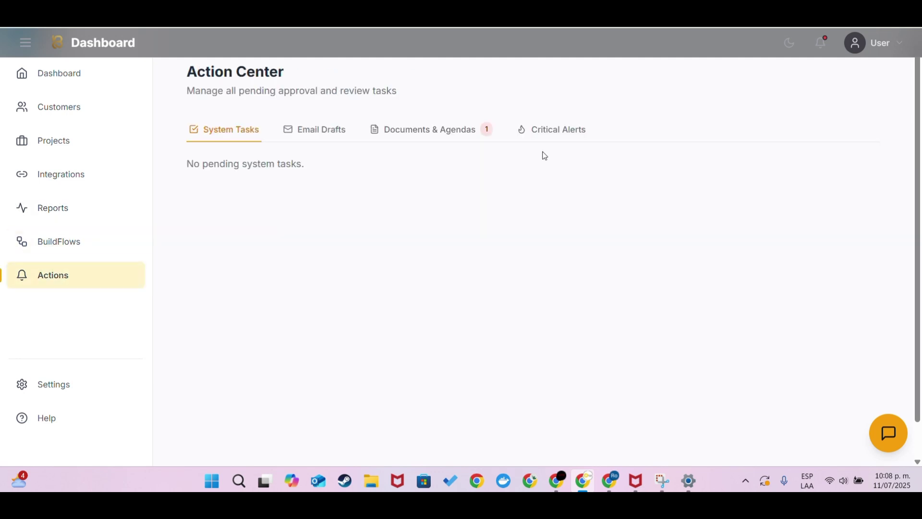
# Reopen the "Generar Borrador de Agenda para Kickoff" draft under Documents & Agendas, then approve and execute it
pyautogui.click(430, 129)
pyautogui.click(854, 182)
pyautogui.click(612, 405)
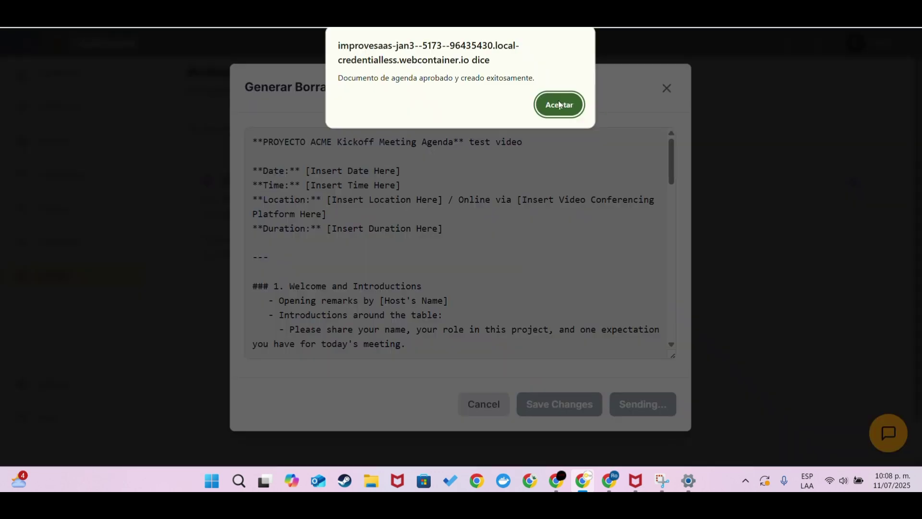
pyautogui.click(559, 104)
# Switch to Google Drive and open the "Agenda Kickoff - PROYECTO ACME" document in the project's folder
pyautogui.hotkey('ctrl', 'Tab')
pyautogui.doubleClick(317, 177)
pyautogui.click(317, 176)
pyautogui.doubleClick(336, 177)
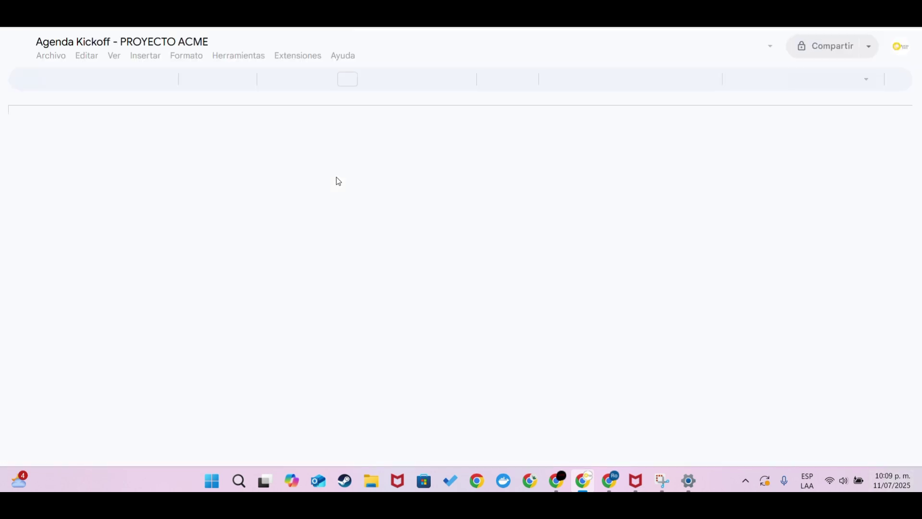
# Back in the dashboard, execute "Enviar Invitación para Agendar Kickoff" in PROYECTO ACME's Phase 3 and close the project
pyautogui.hotkey('ctrl', 'Tab')
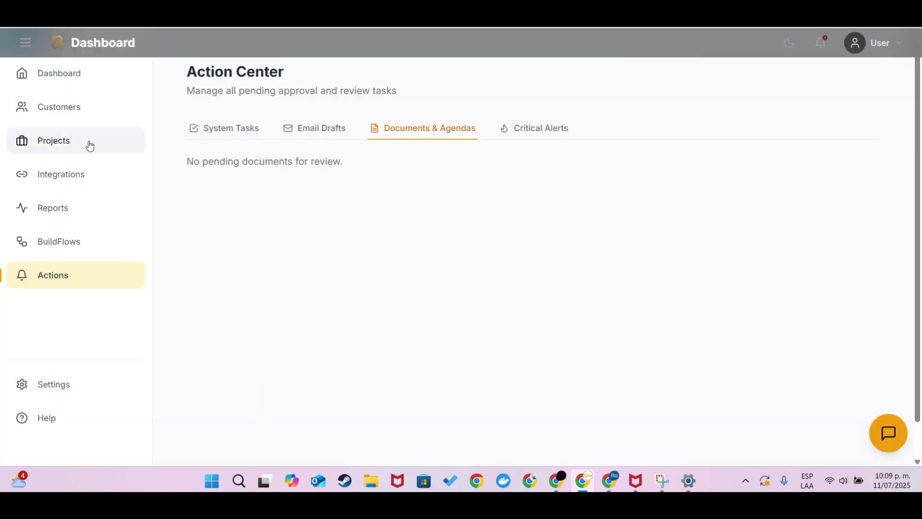
pyautogui.click(88, 144)
pyautogui.click(494, 219)
pyautogui.click(643, 392)
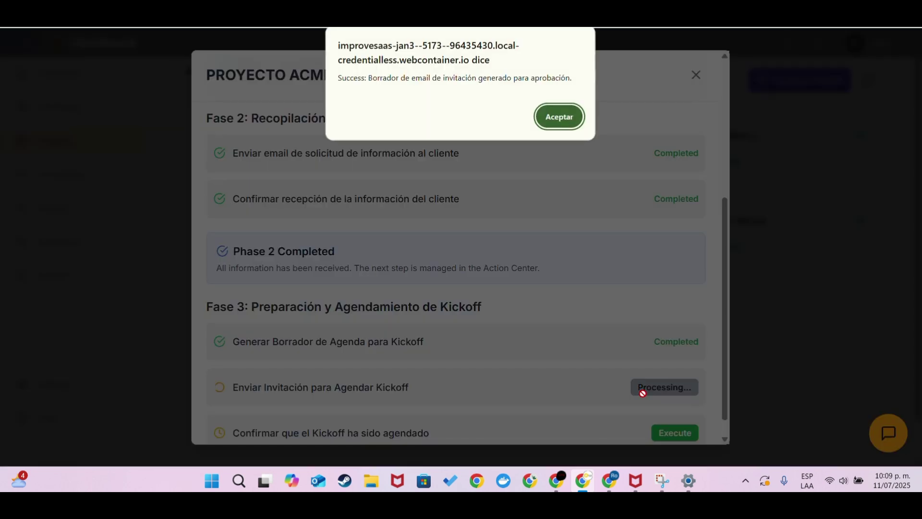
pyautogui.click(564, 115)
pyautogui.click(696, 74)
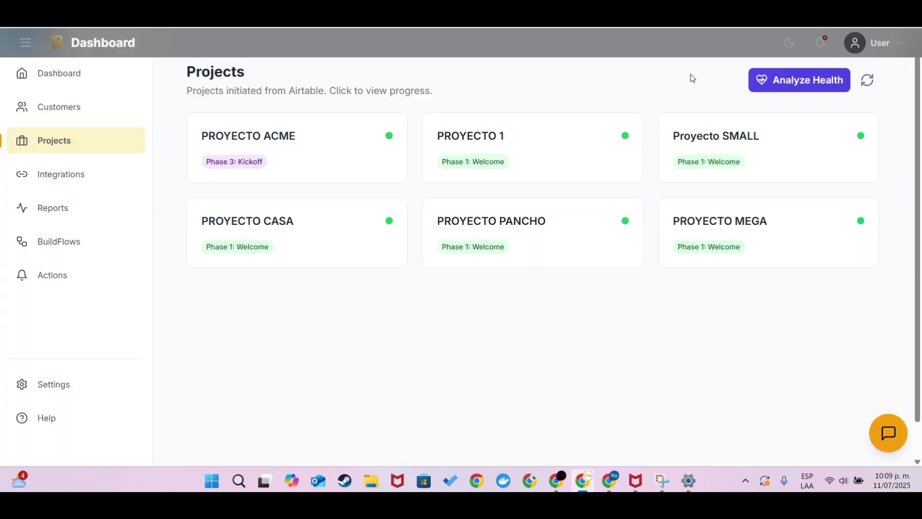
pyautogui.click(51, 279)
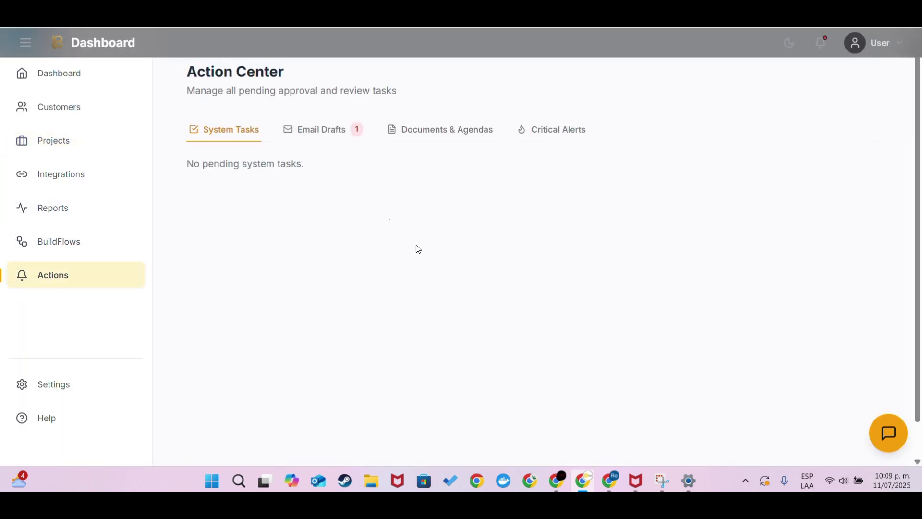
pyautogui.click(321, 131)
pyautogui.click(854, 183)
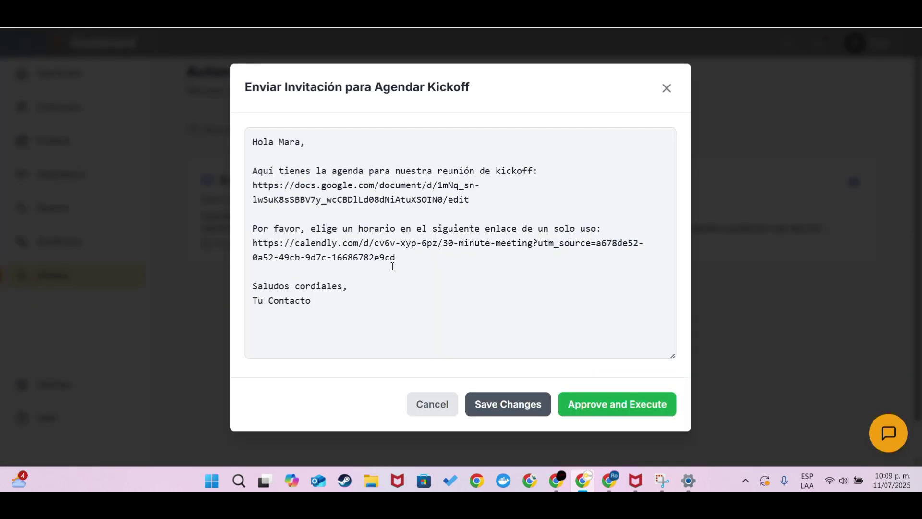
pyautogui.click(589, 396)
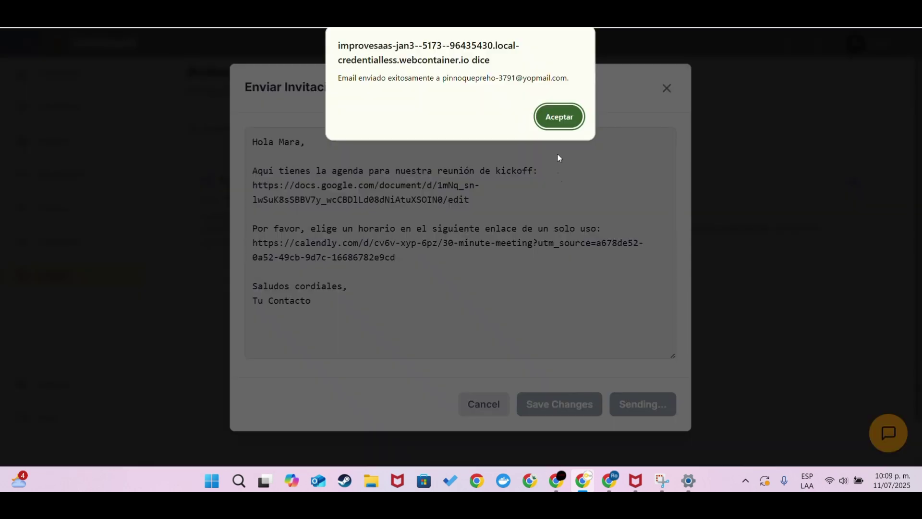
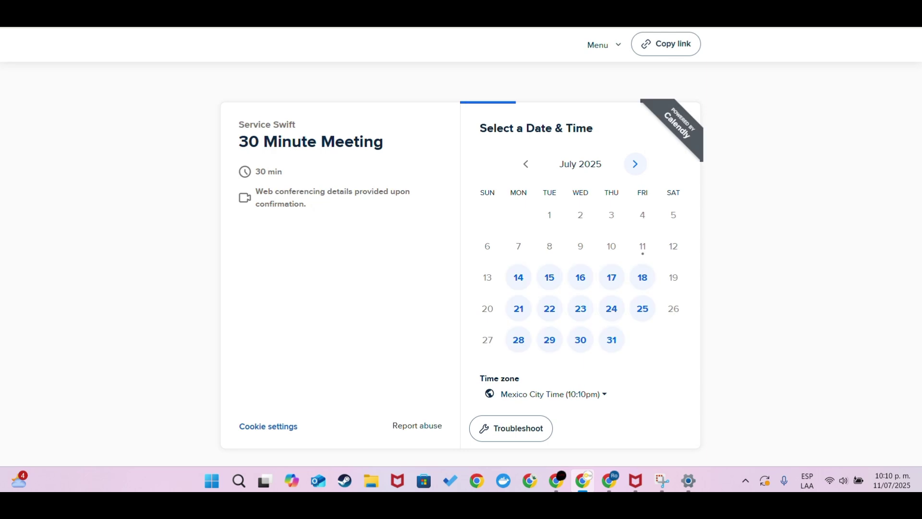
# Book the Calendly 30 Minute Meeting for 9:00am on Monday, July 14, 2025, entering the client's name and email
pyautogui.click(690, 204)
pyautogui.click(712, 204)
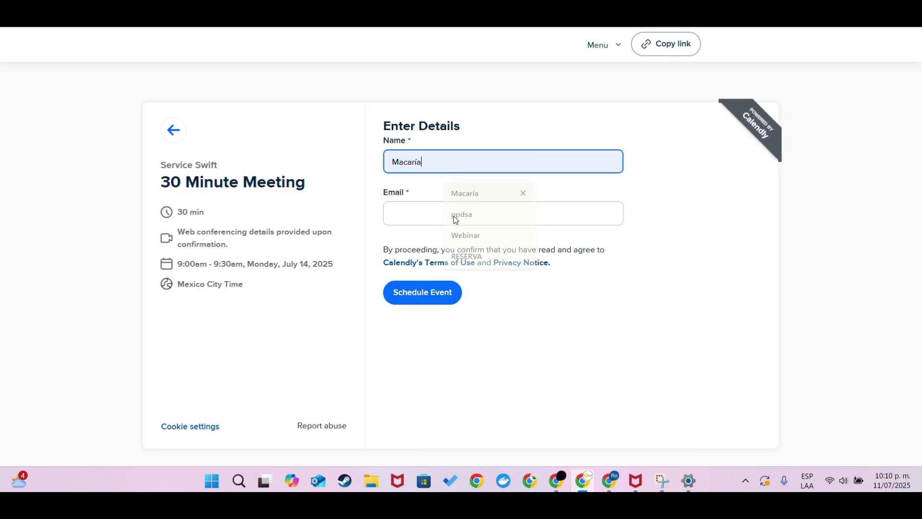
pyautogui.click(480, 226)
pyautogui.click(442, 294)
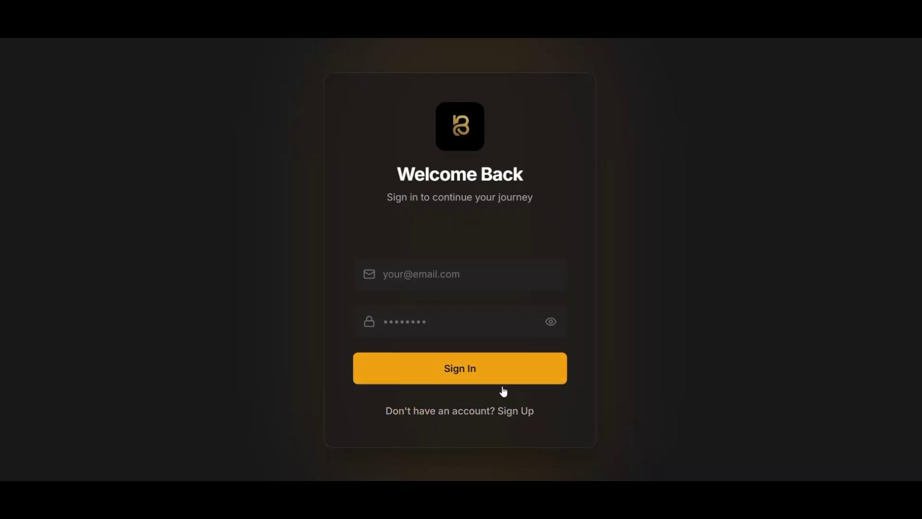
# Switch the dashboard's sign-in form to account creation
pyautogui.click(501, 416)
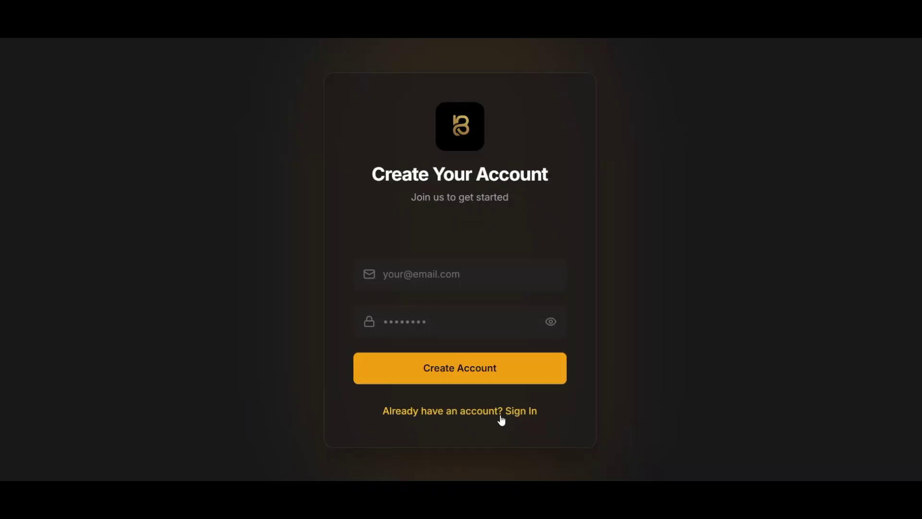